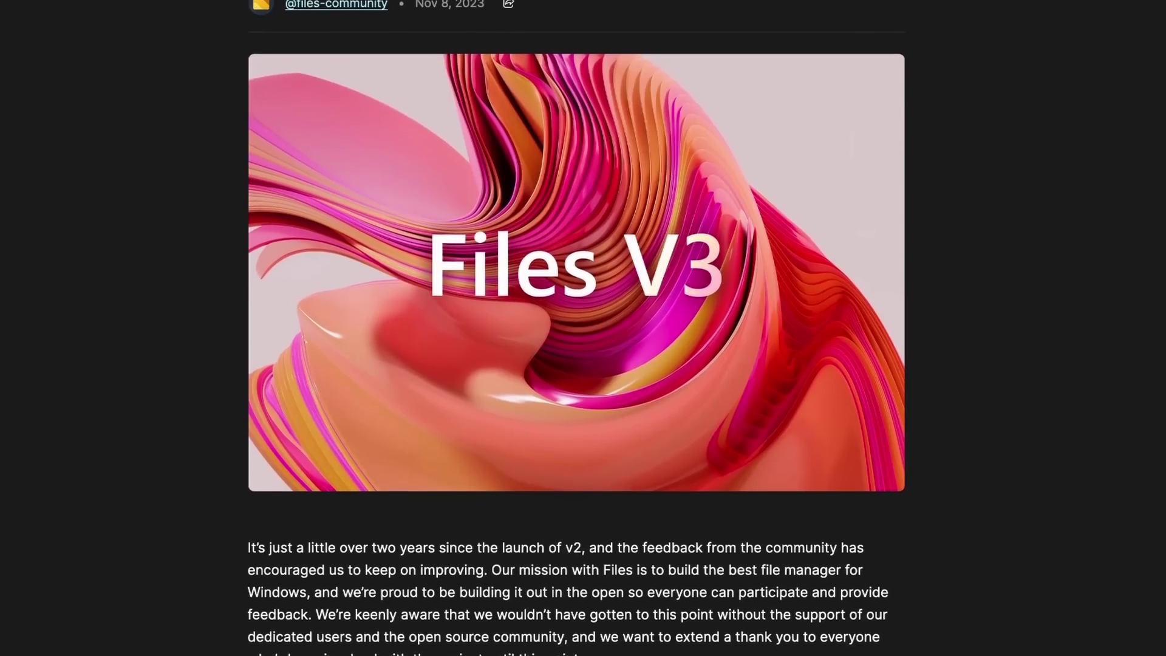
Scroll down through the Files v3 announcement blog post
scroll(577, 328, down, 5)
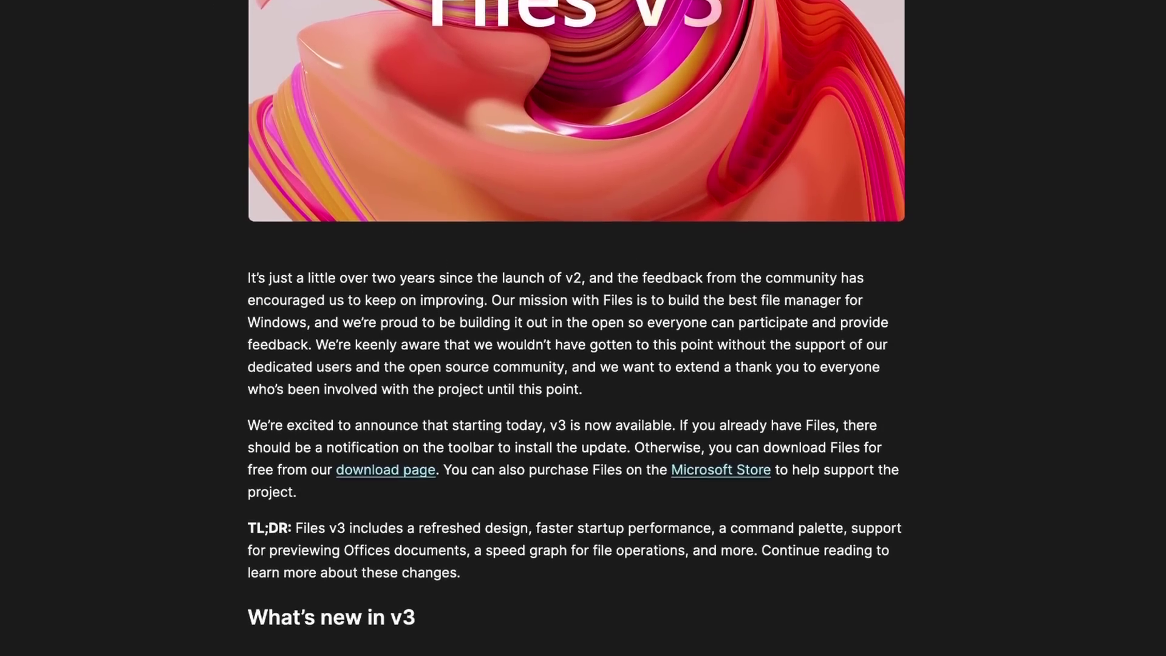
scroll(577, 328, down, 5)
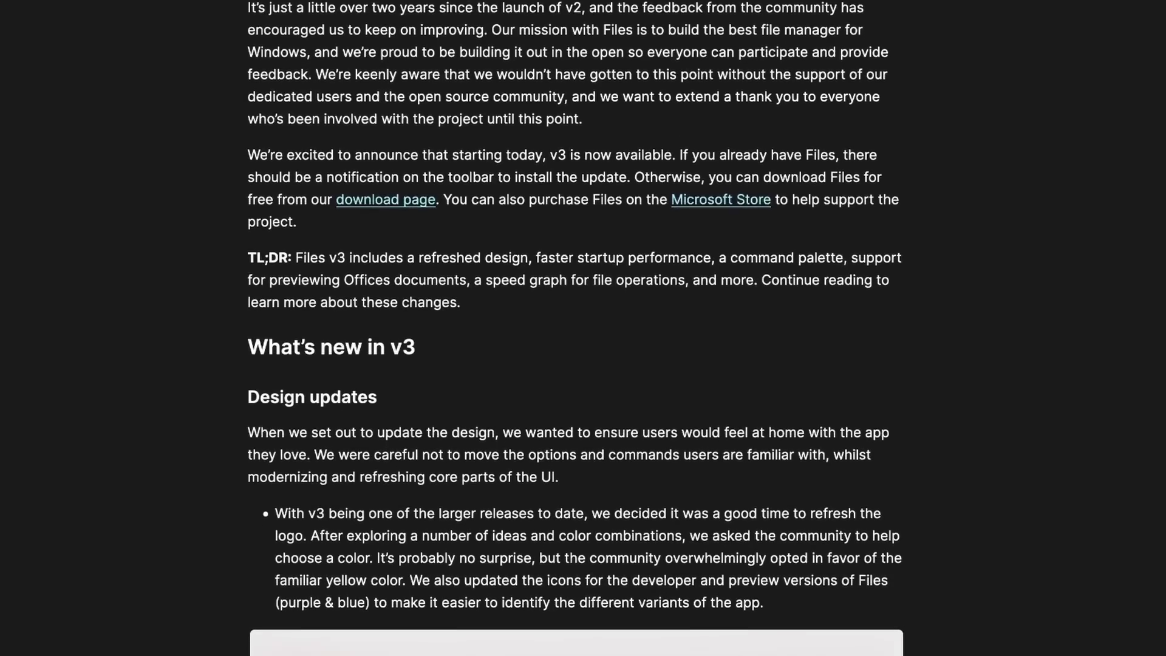
scroll(577, 328, down, 1)
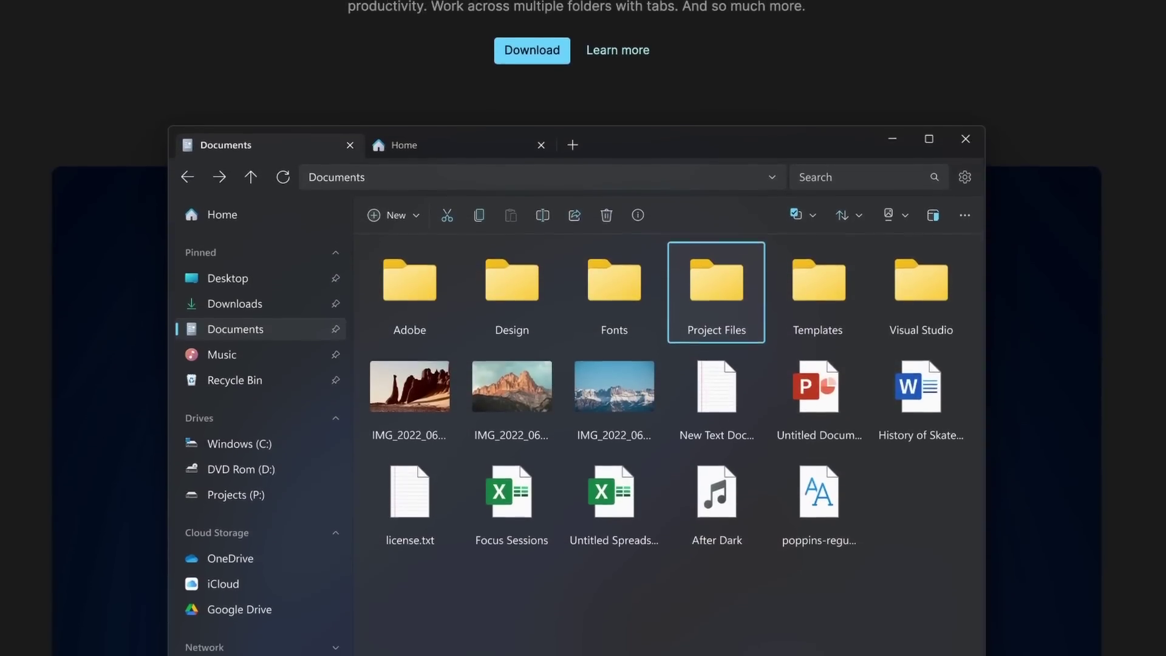
scroll(583, 328, down, 4)
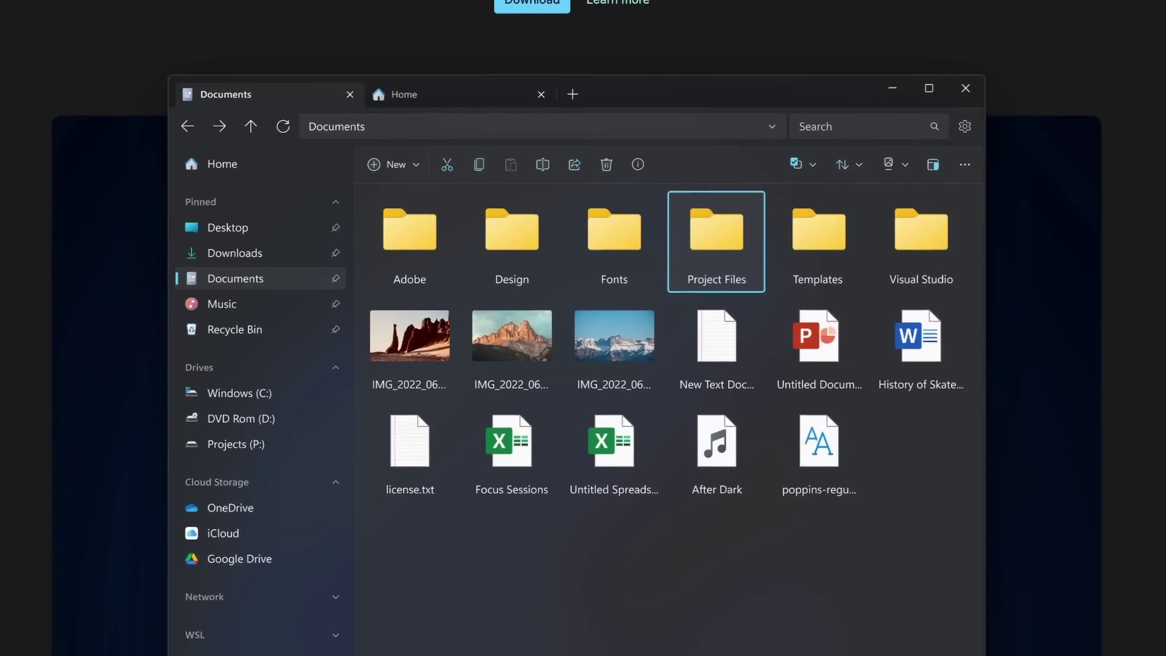
scroll(583, 328, down, 4)
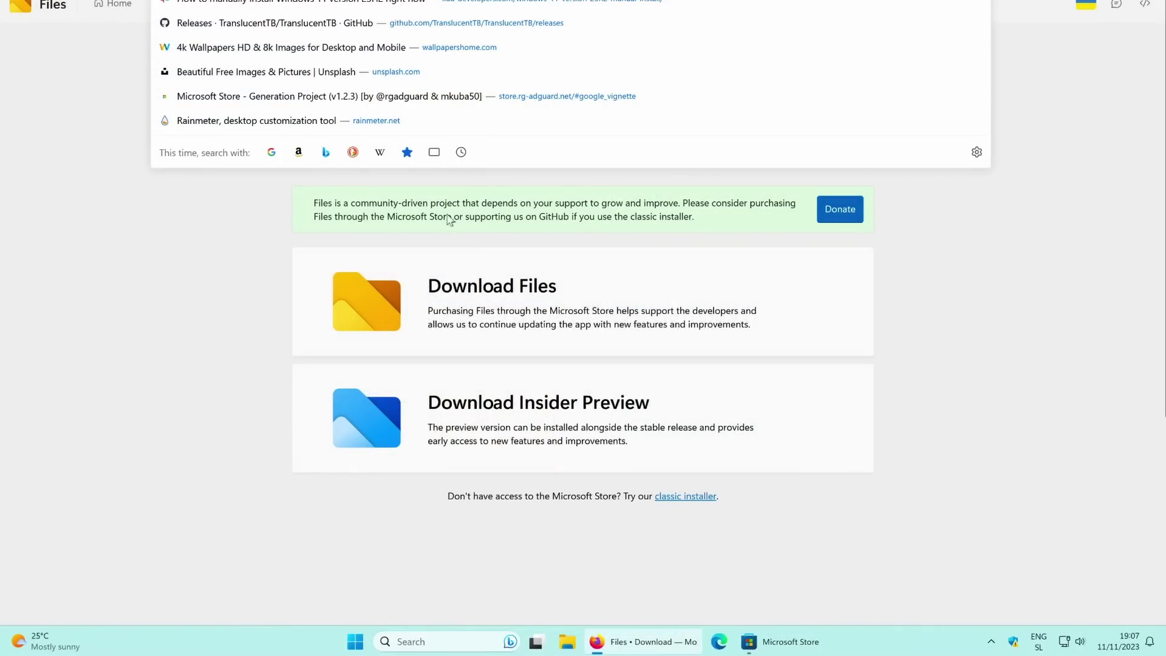
click(235, 254)
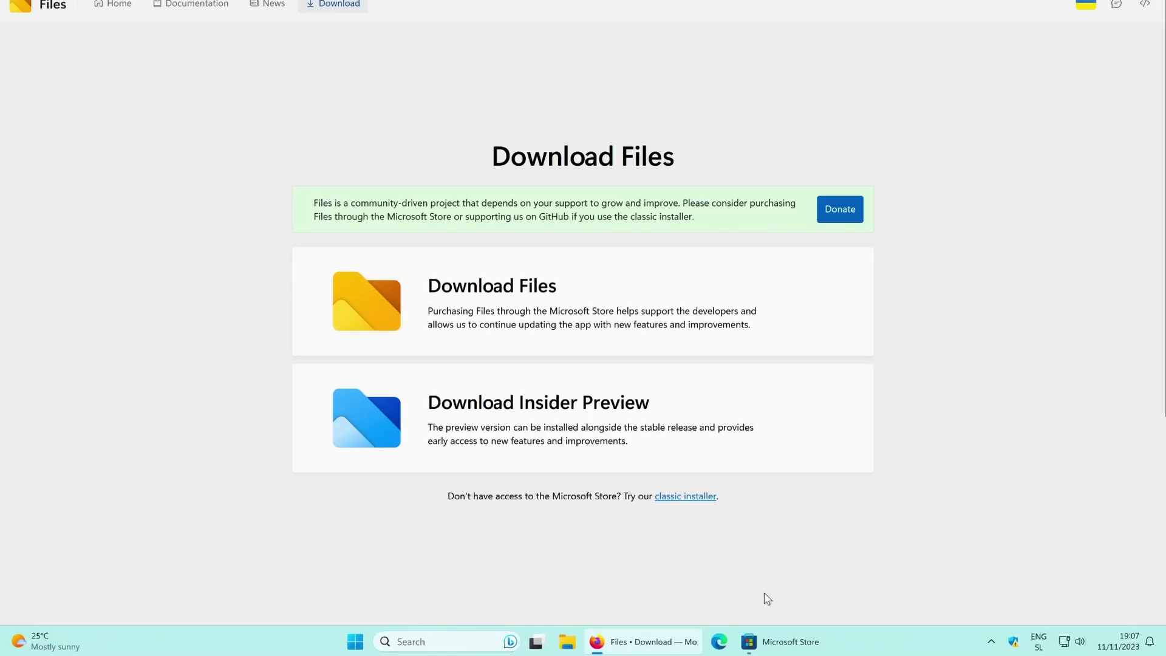
click(780, 642)
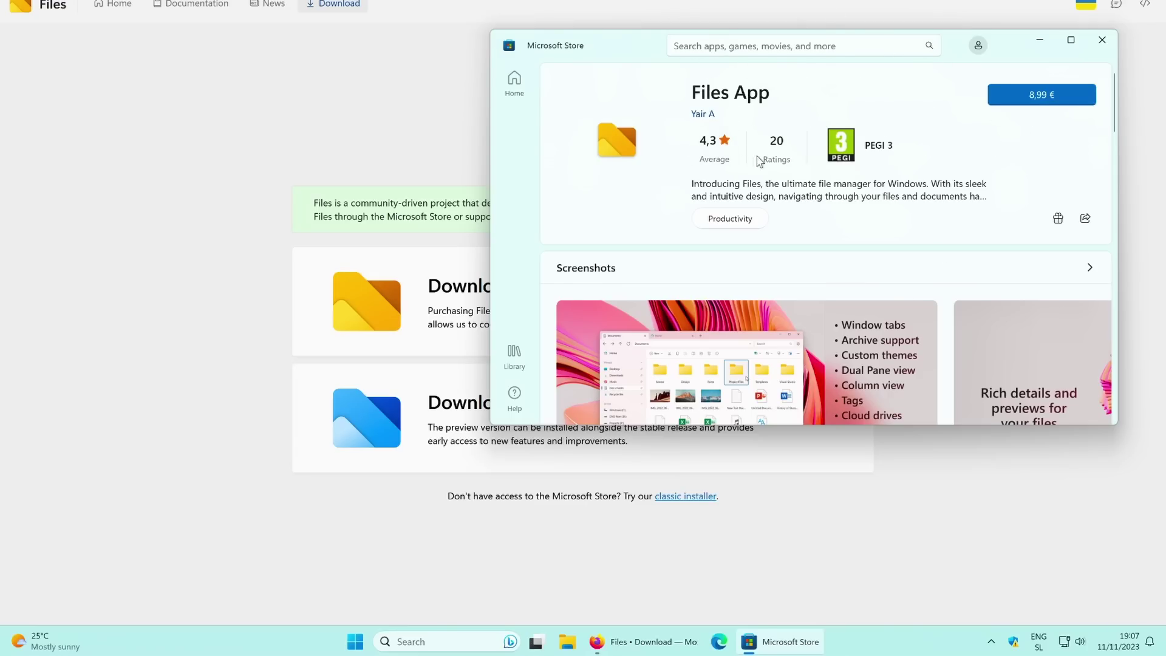
click(416, 130)
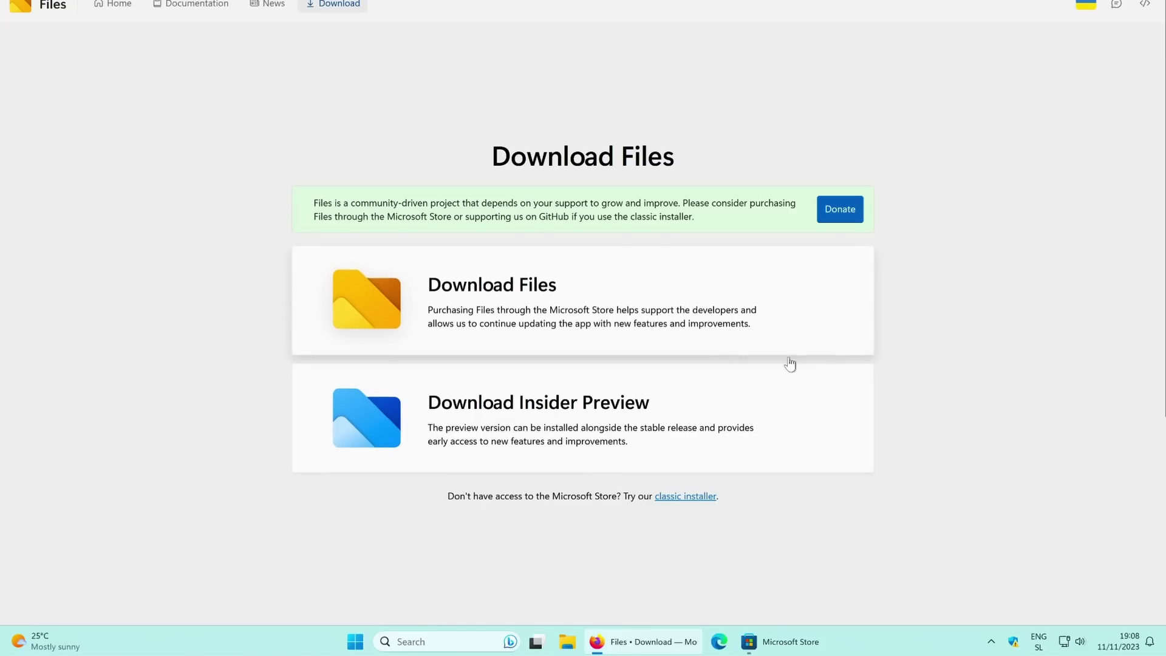
Download the classic Files installer, open it, and approve the UAC prompt
click(691, 498)
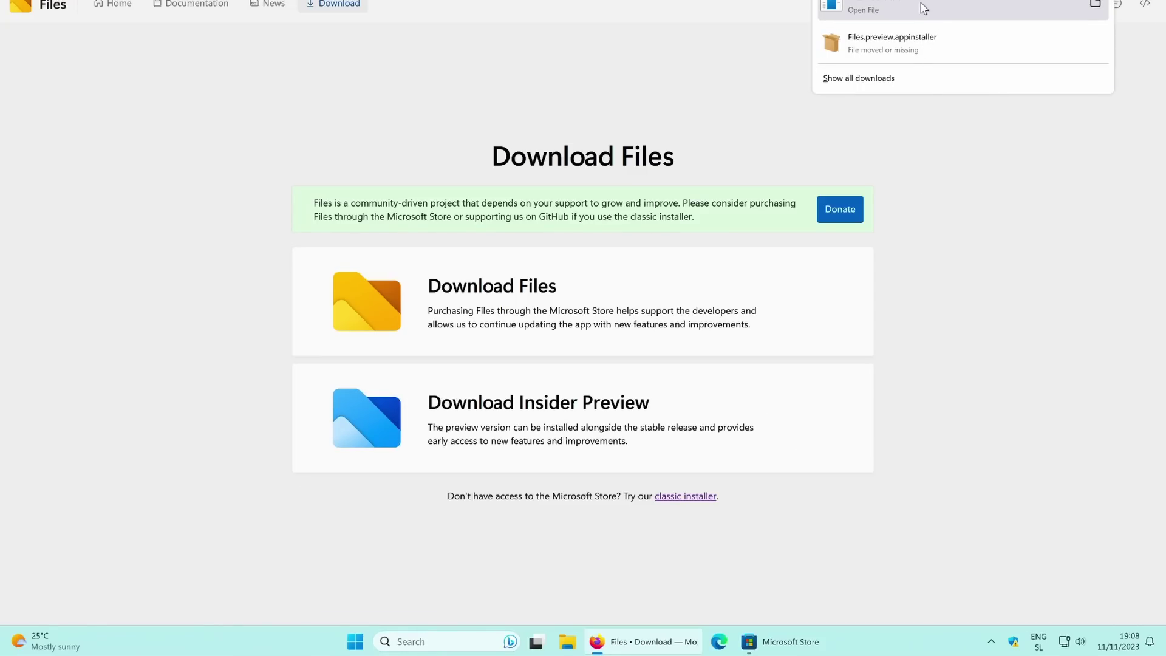
click(945, 6)
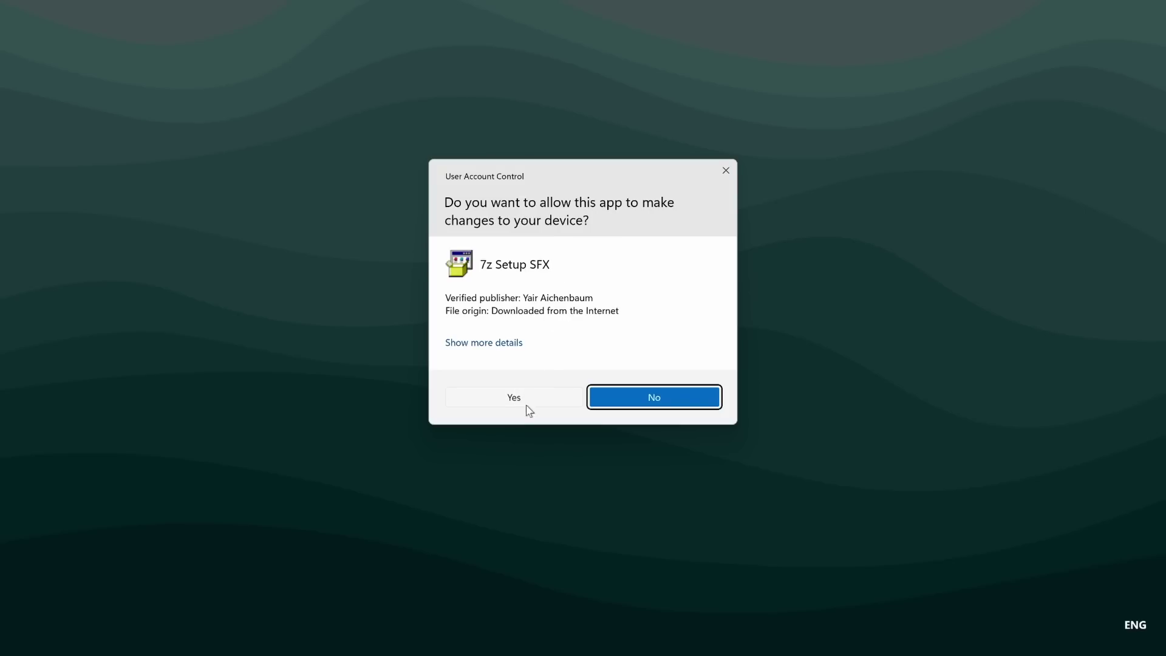
click(513, 396)
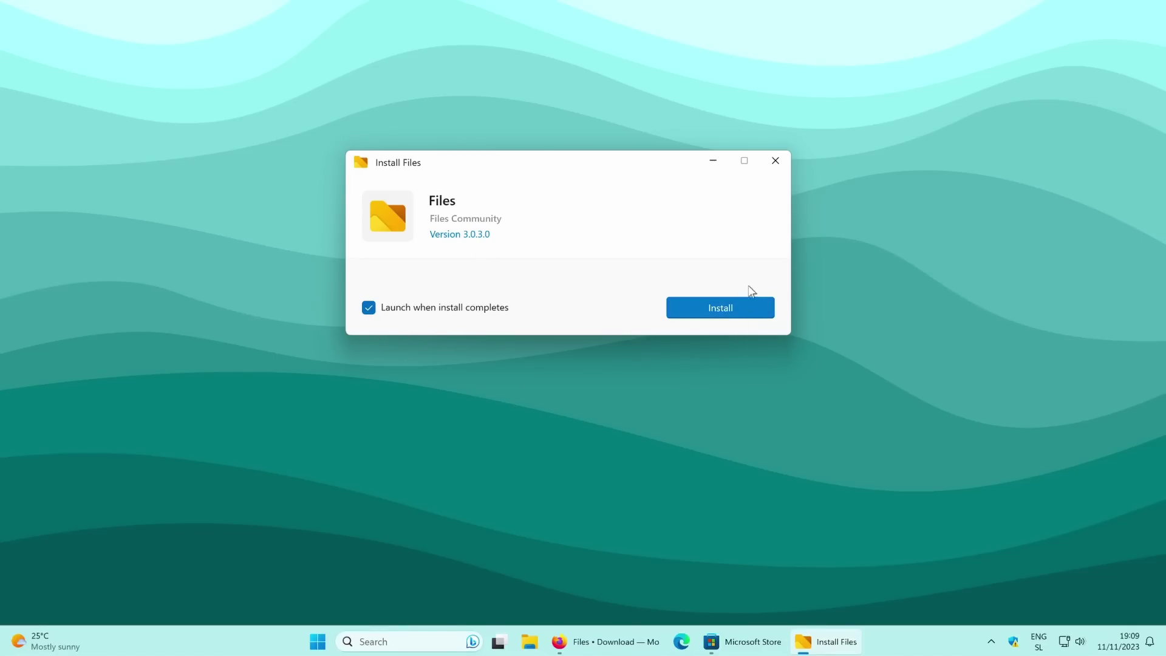
Install Files 3.0.3.0 with 'Launch when install completes' left checked
click(741, 313)
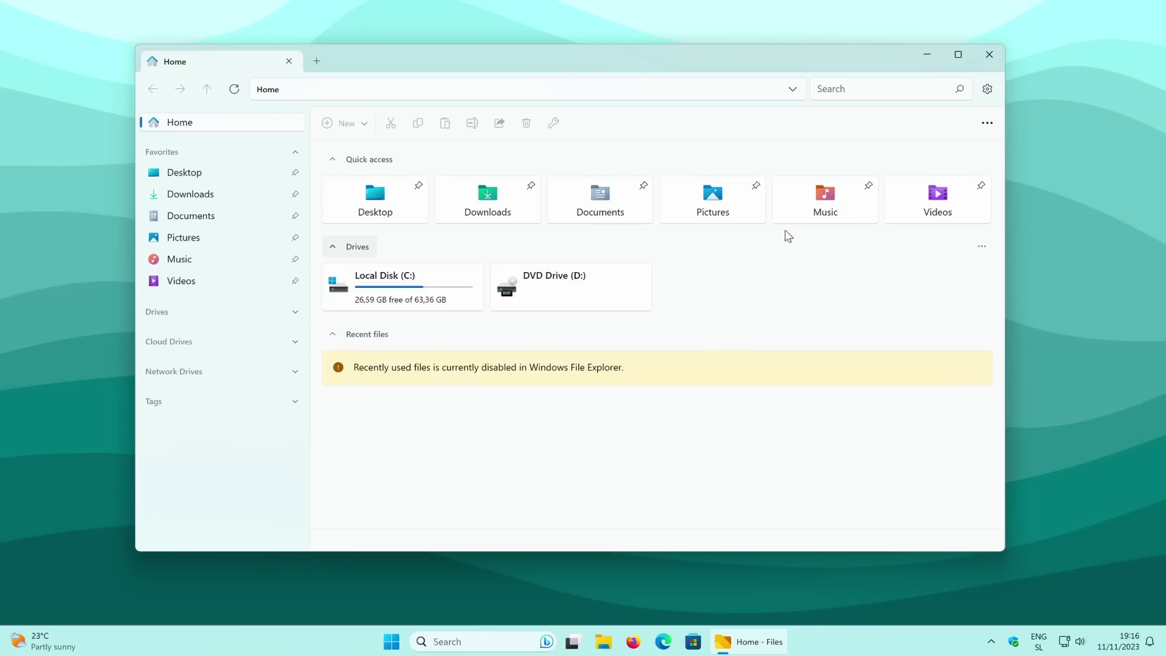
In Advanced settings, switch 'Set Files as the default file manager' On and approve UAC
click(988, 90)
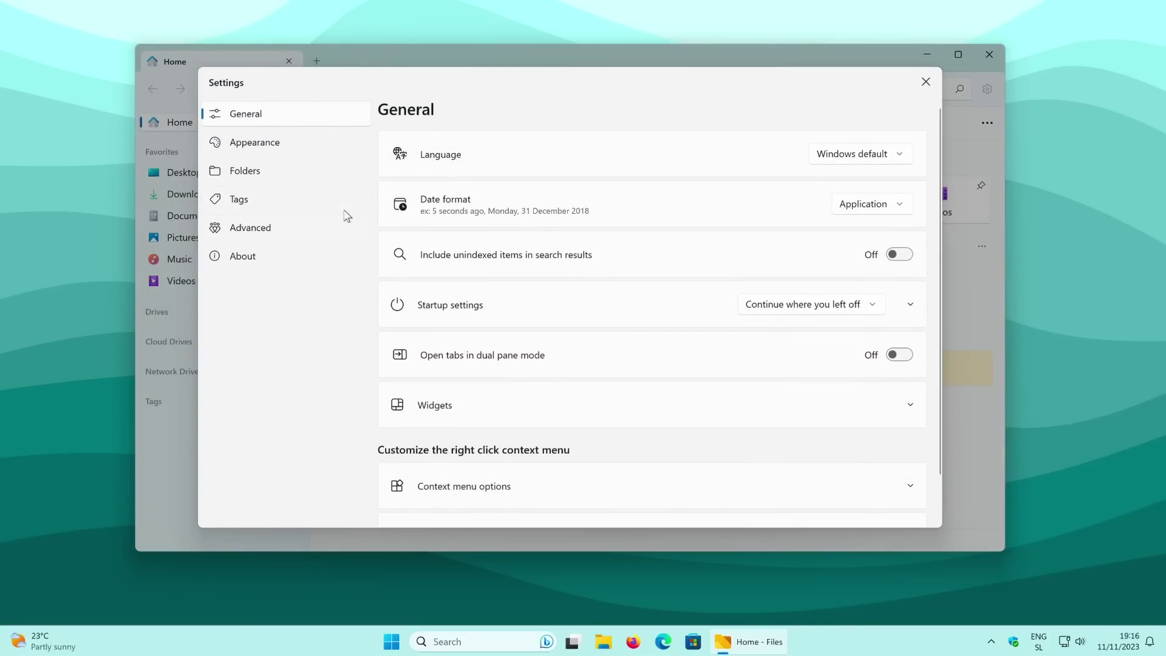
click(286, 232)
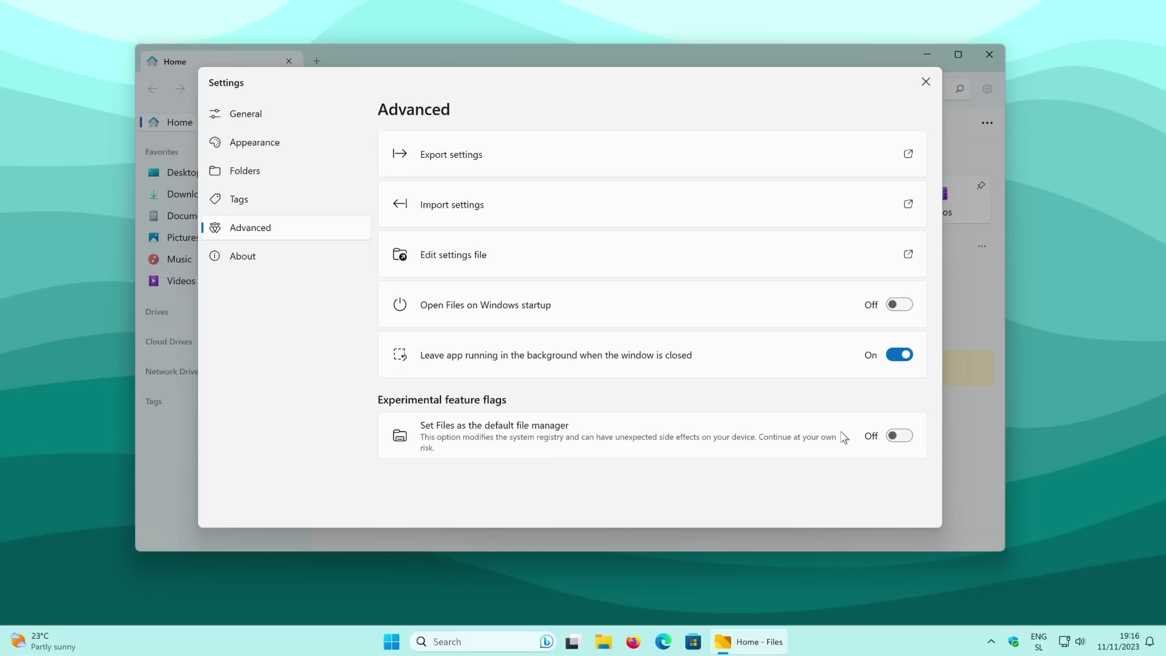
click(911, 432)
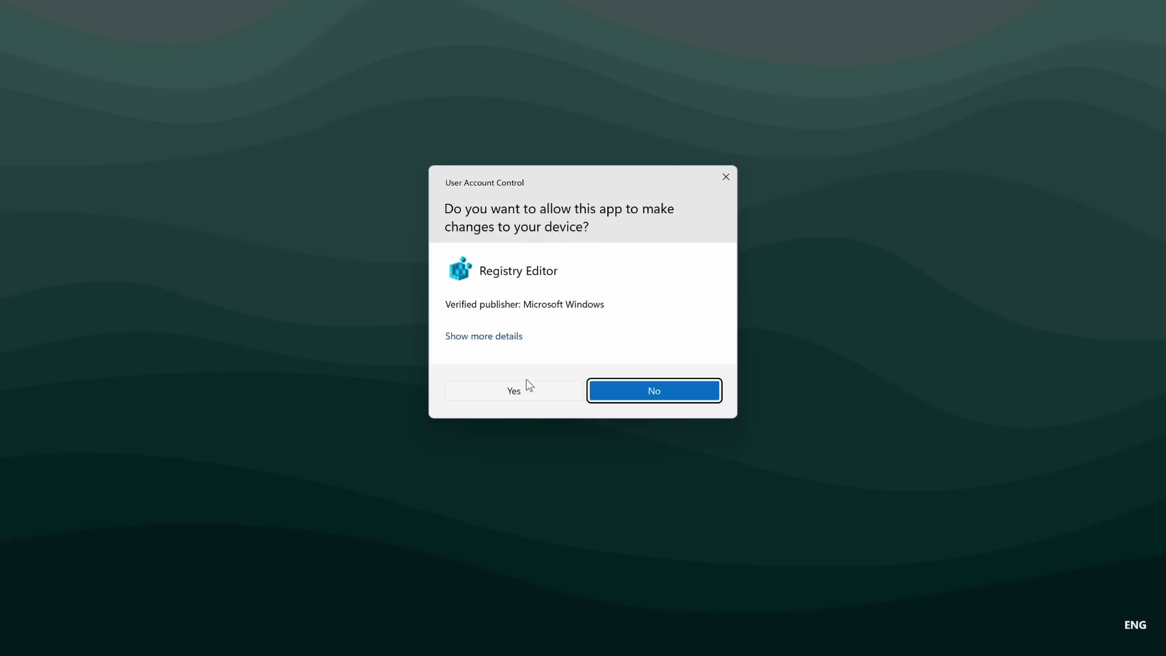
click(528, 386)
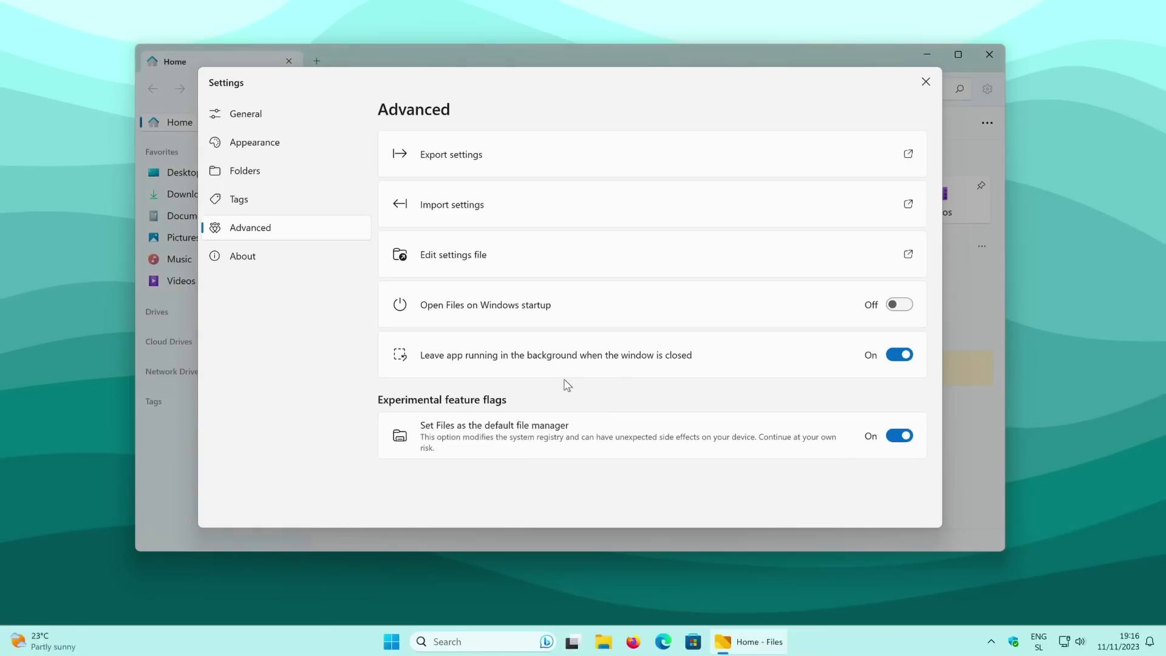
click(926, 82)
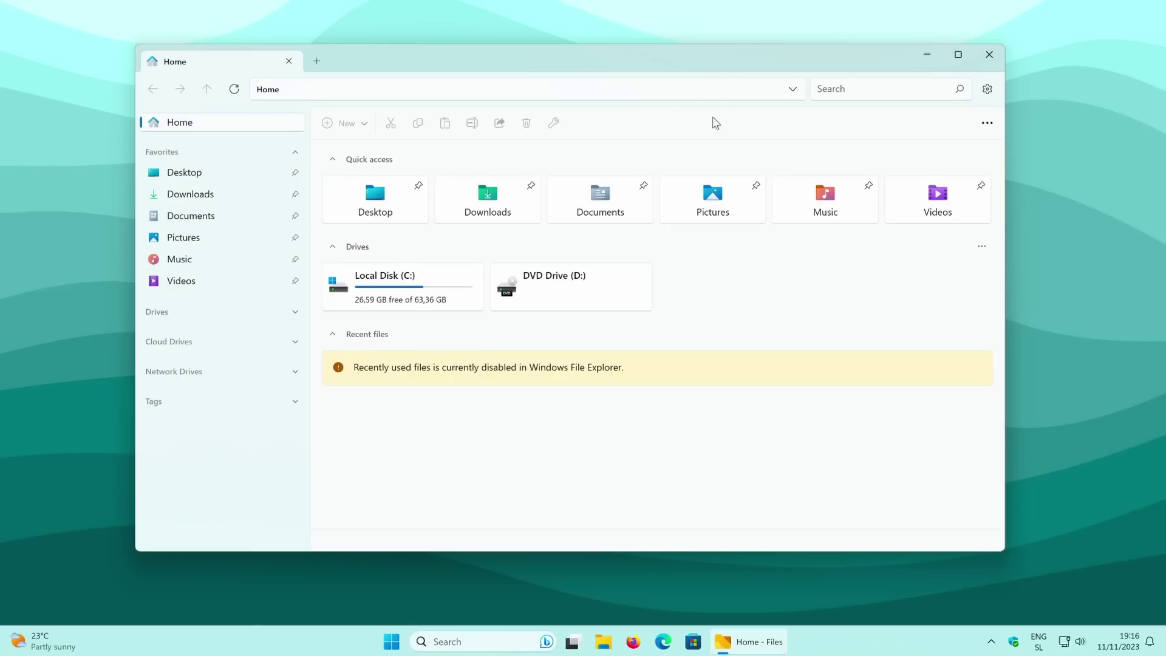
Unpin File Explorer from the taskbar
click(603, 641)
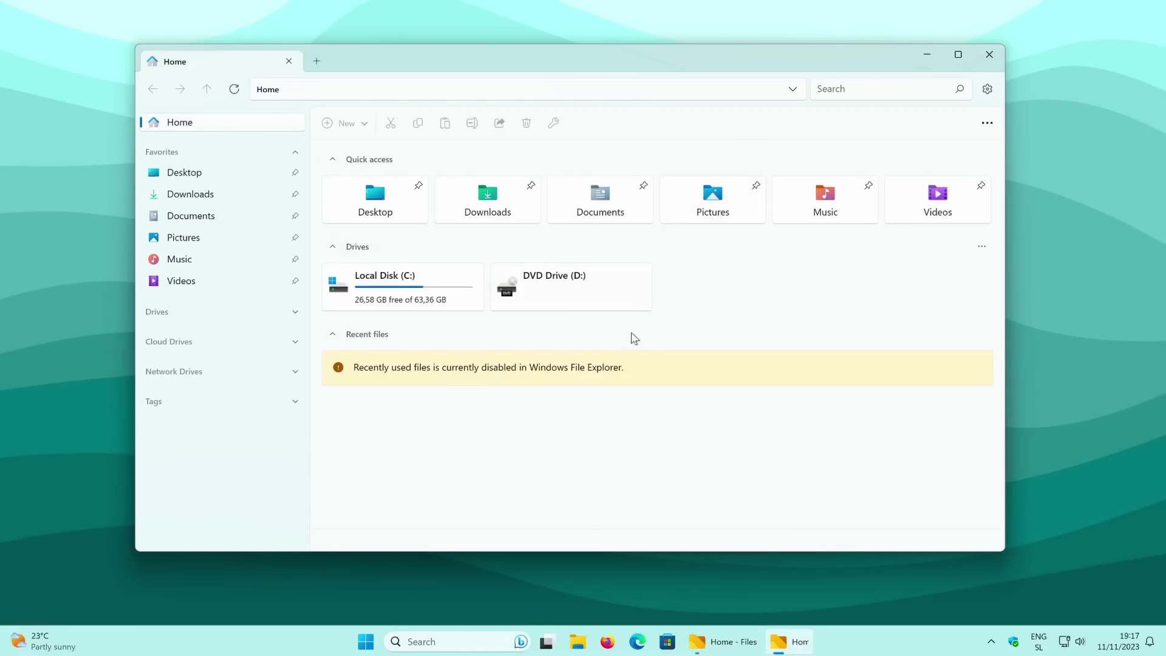
right_click(578, 642)
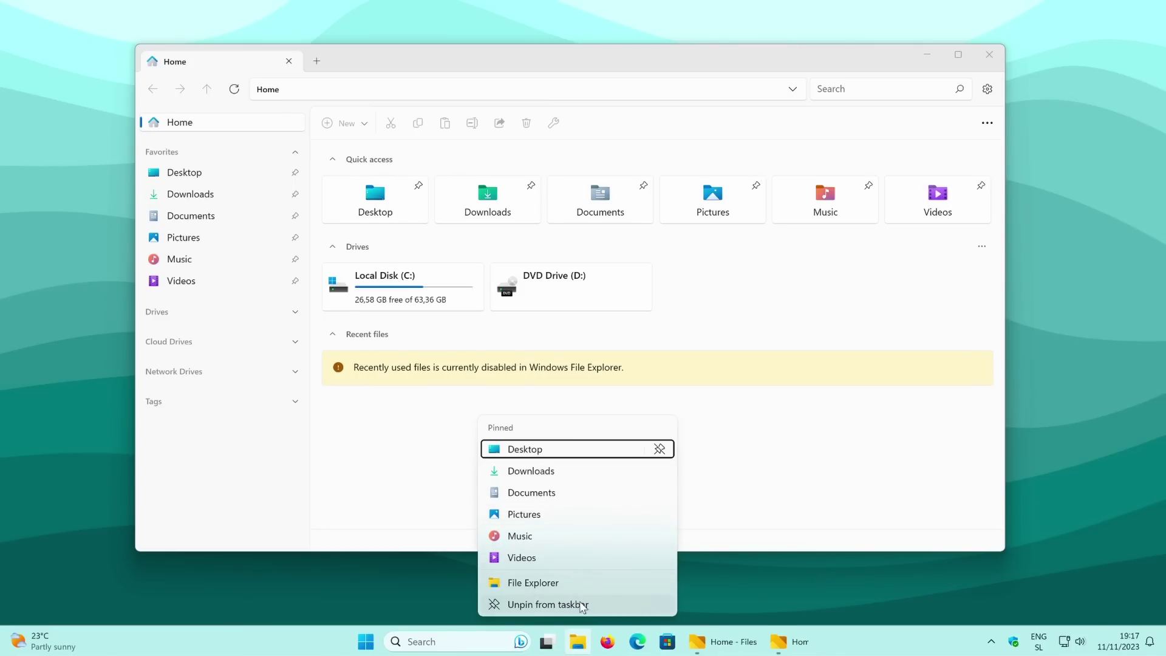
click(582, 607)
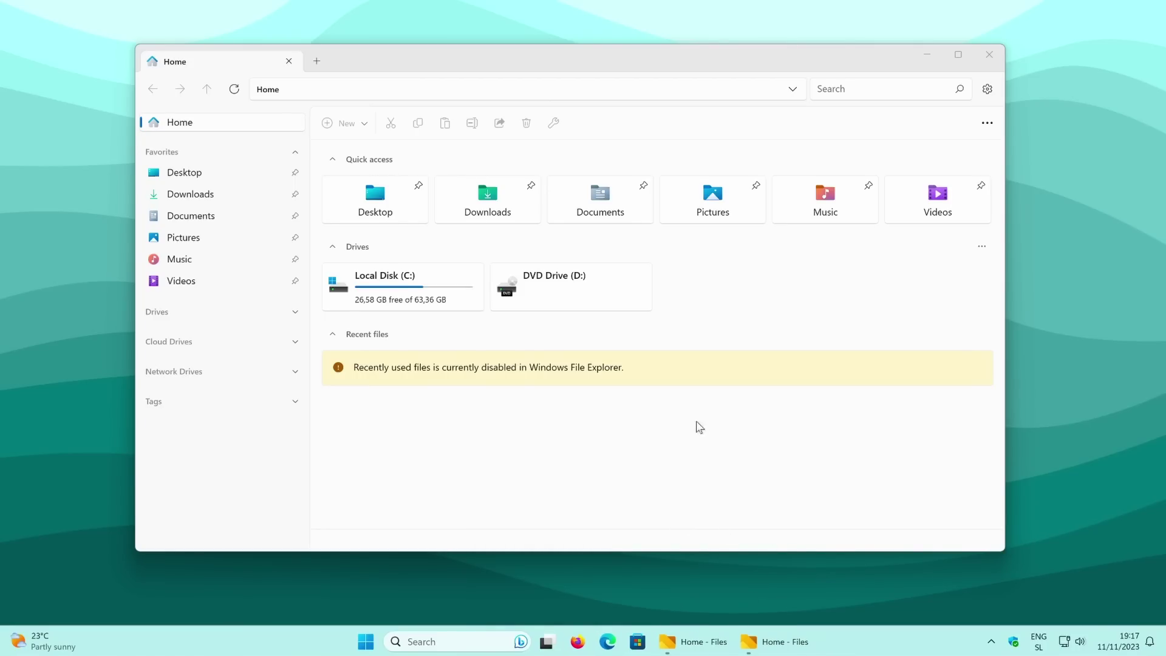
Pin Files to the taskbar and drag it into File Explorer's former spot
right_click(782, 643)
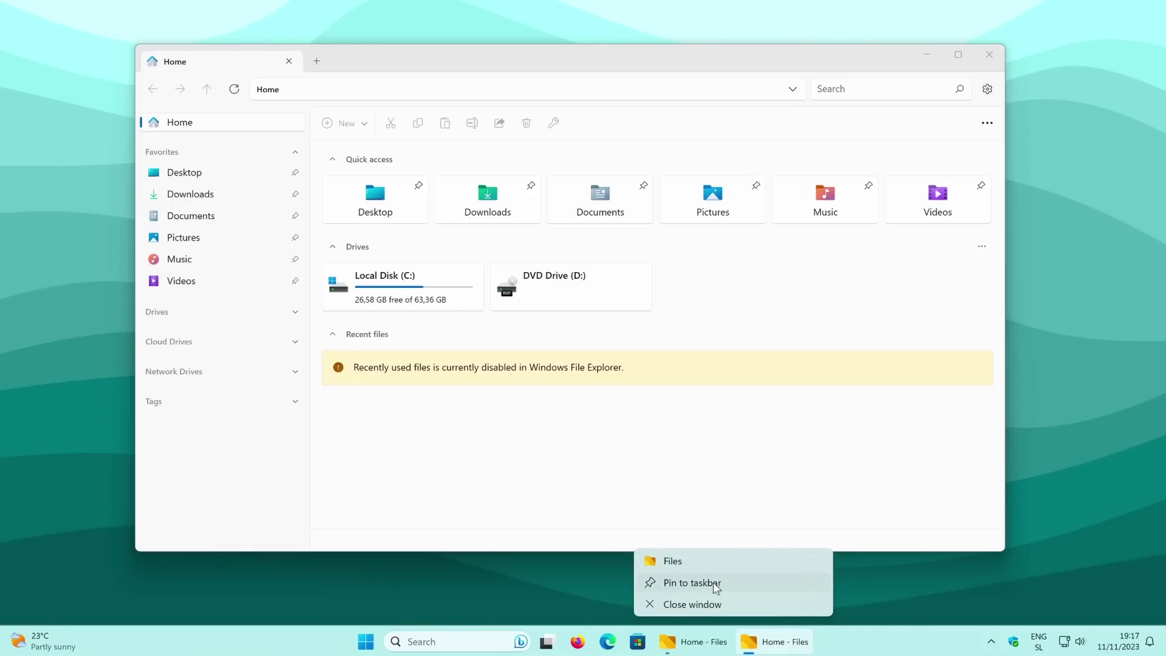
click(715, 585)
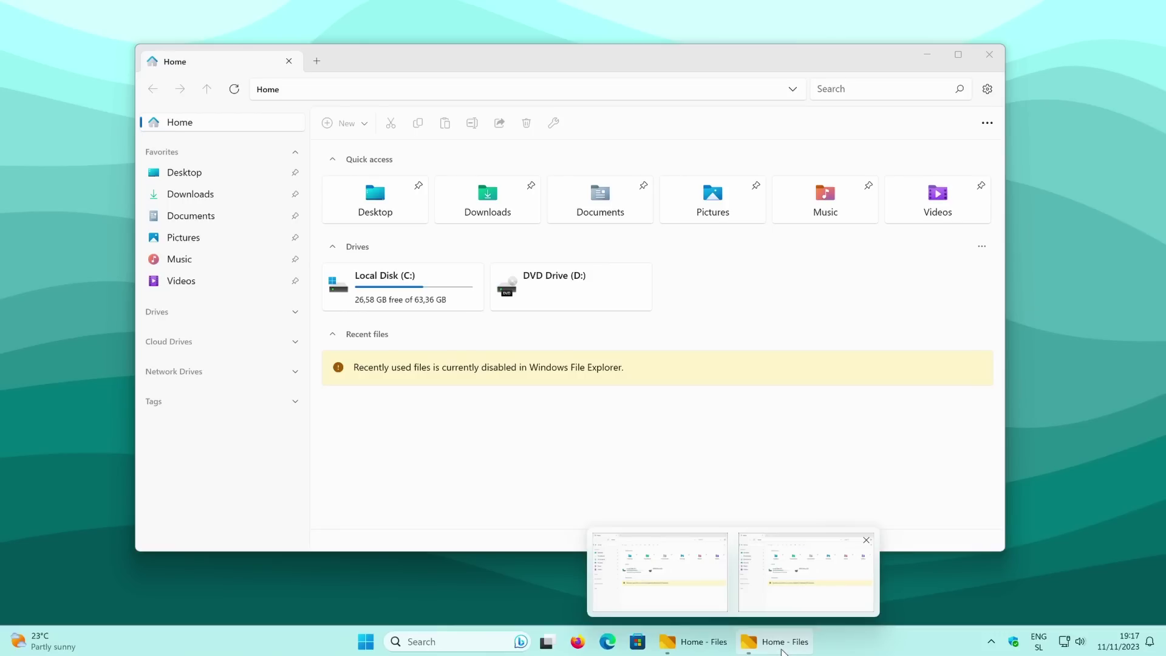
drag(753, 641, 650, 628)
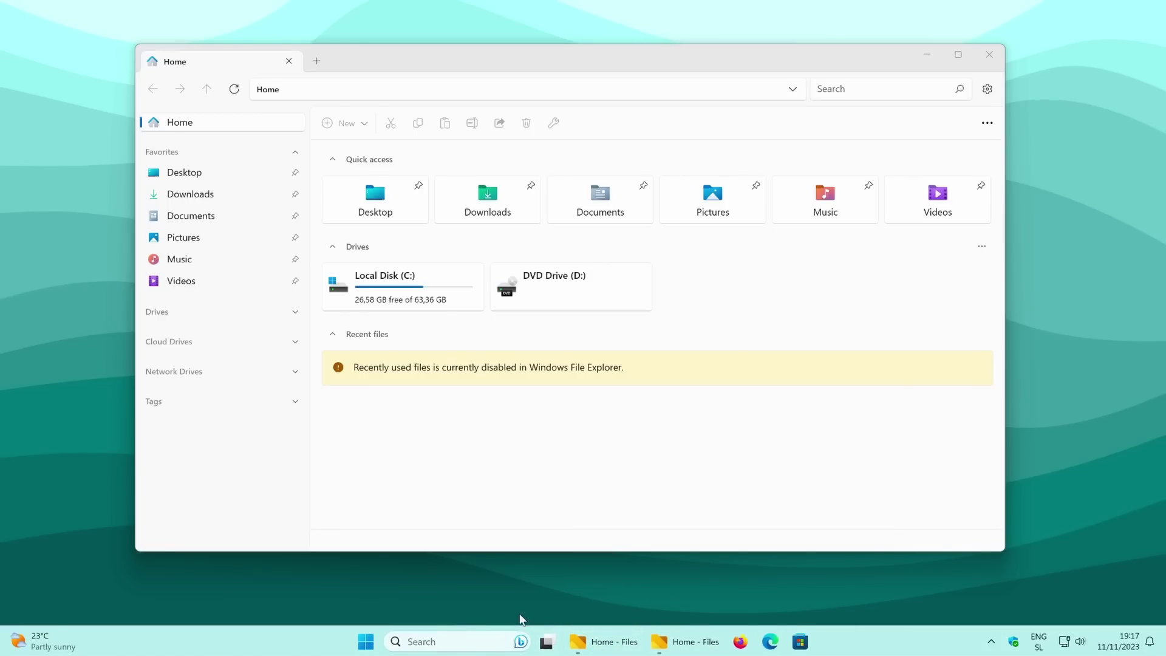
click(463, 187)
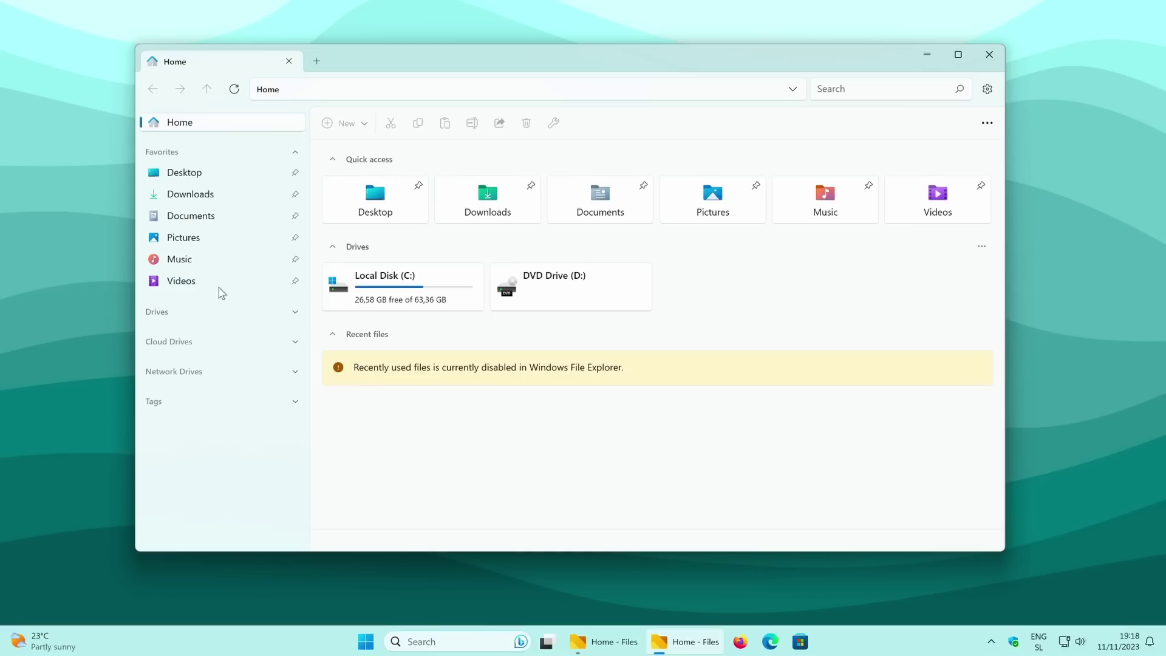
Expand the Drives, Cloud drives and Network drives sections in the sidebar
click(223, 313)
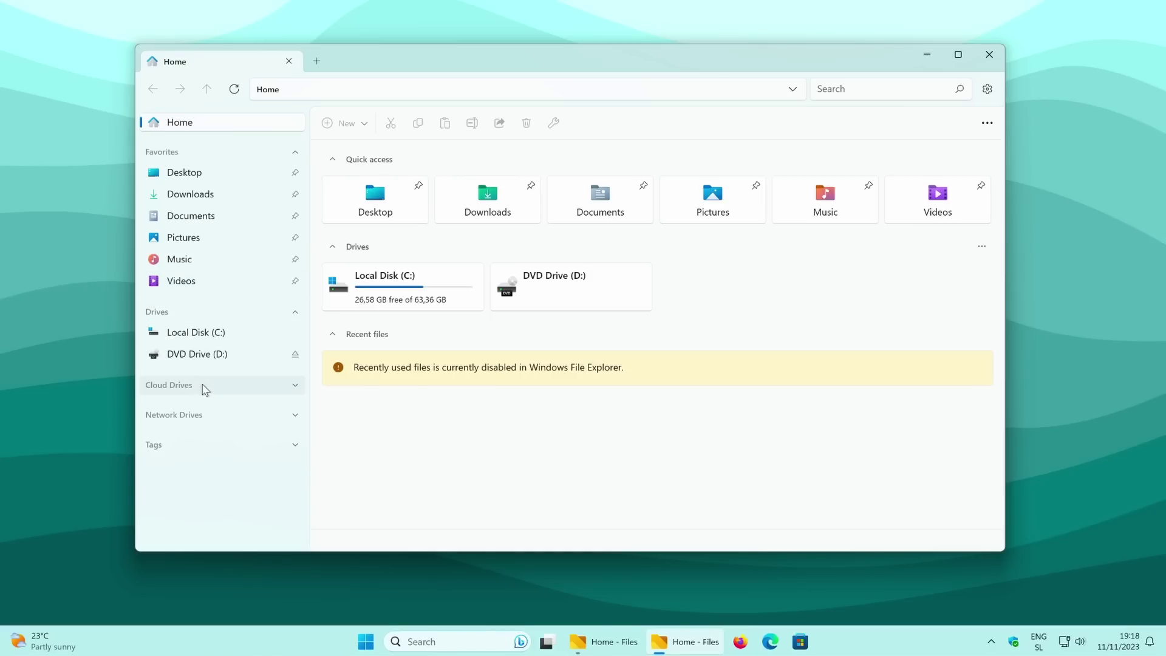
click(248, 388)
click(254, 442)
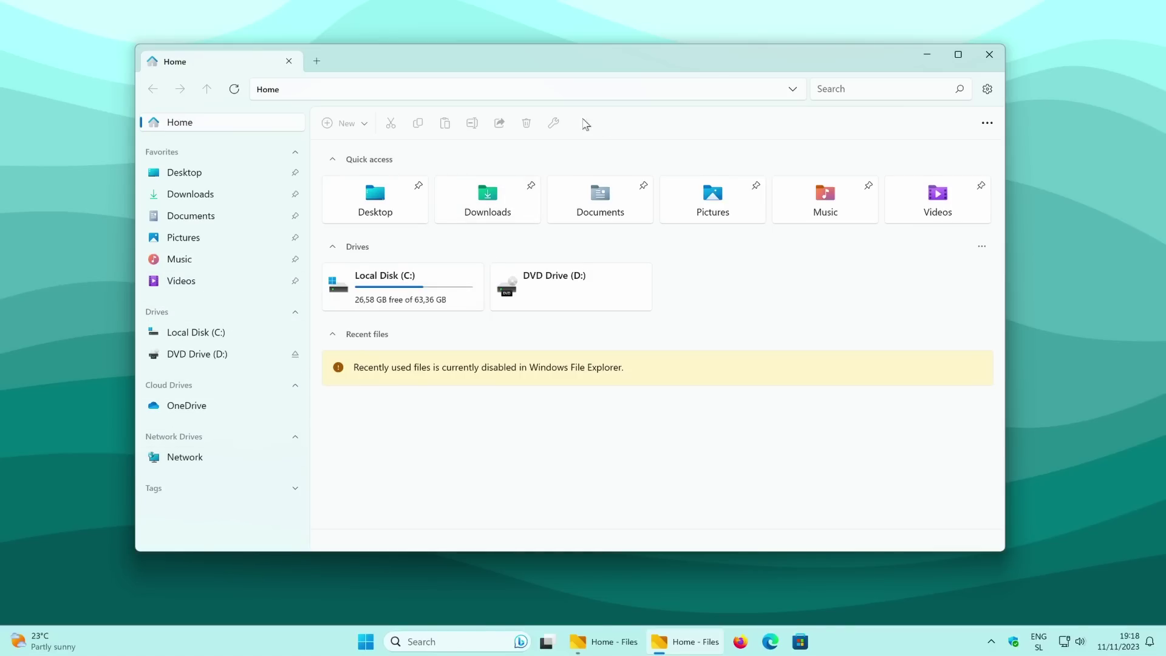
Enter compact overlay, move the overlay to the screen centre, then close it
click(987, 125)
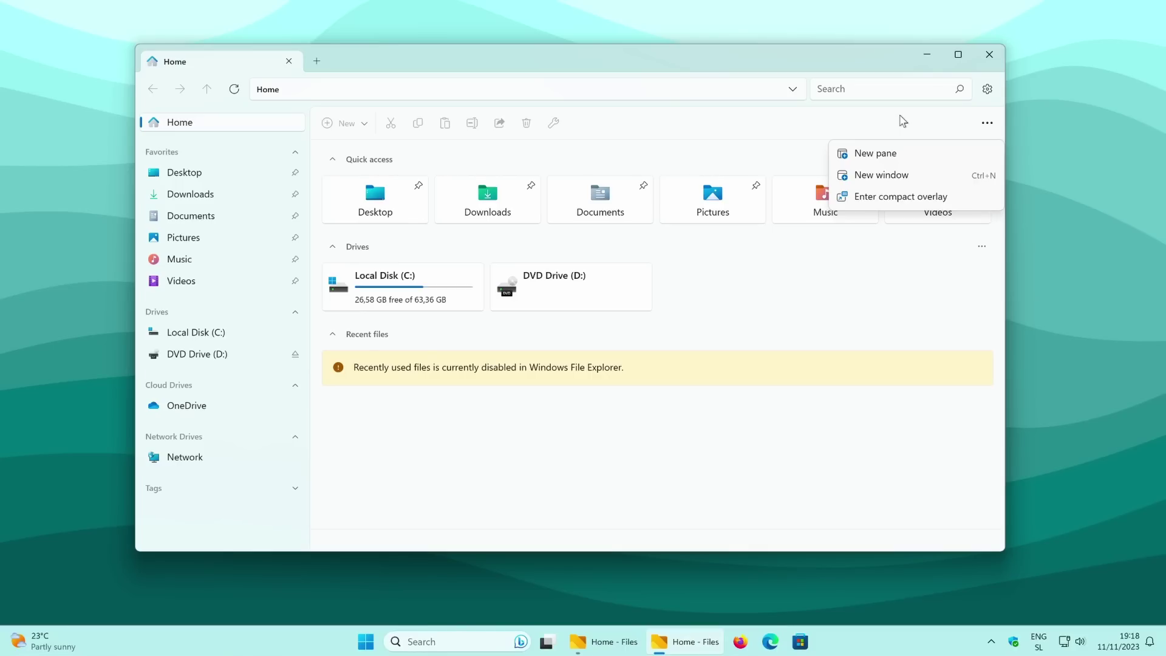
click(904, 198)
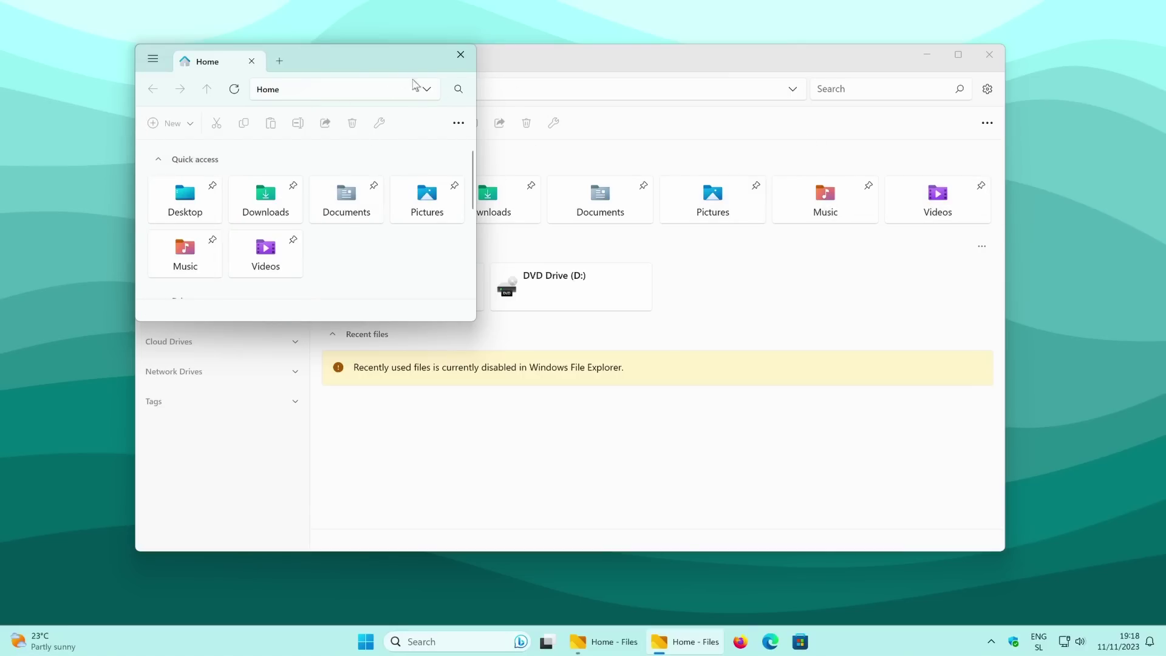
drag(411, 60, 651, 82)
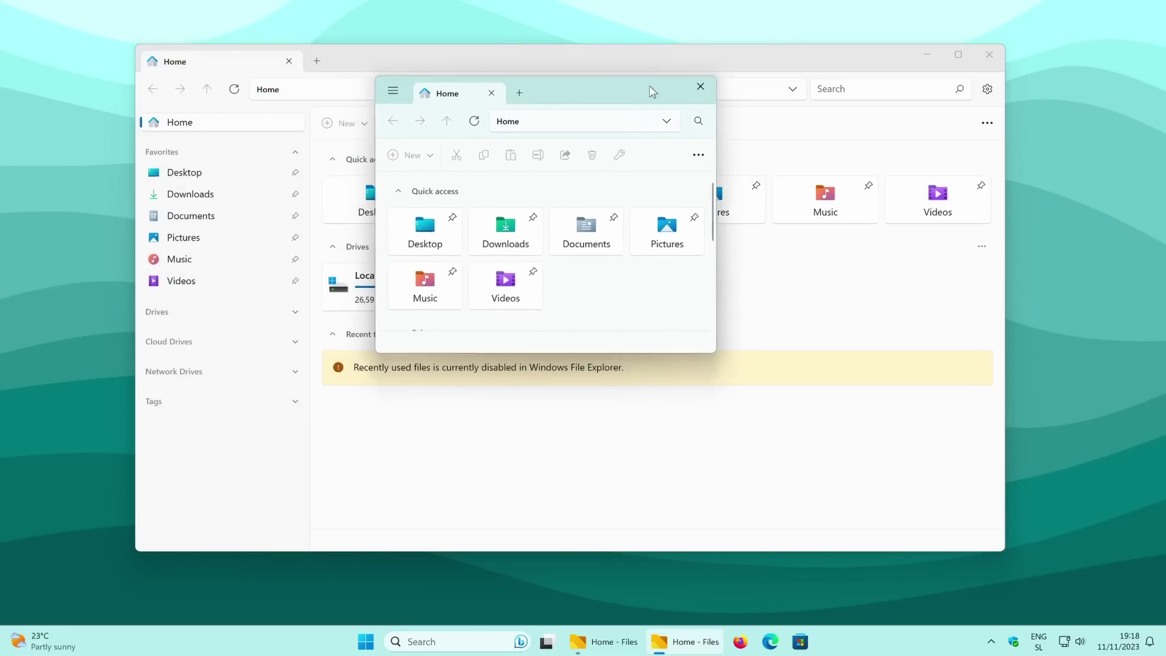
click(701, 75)
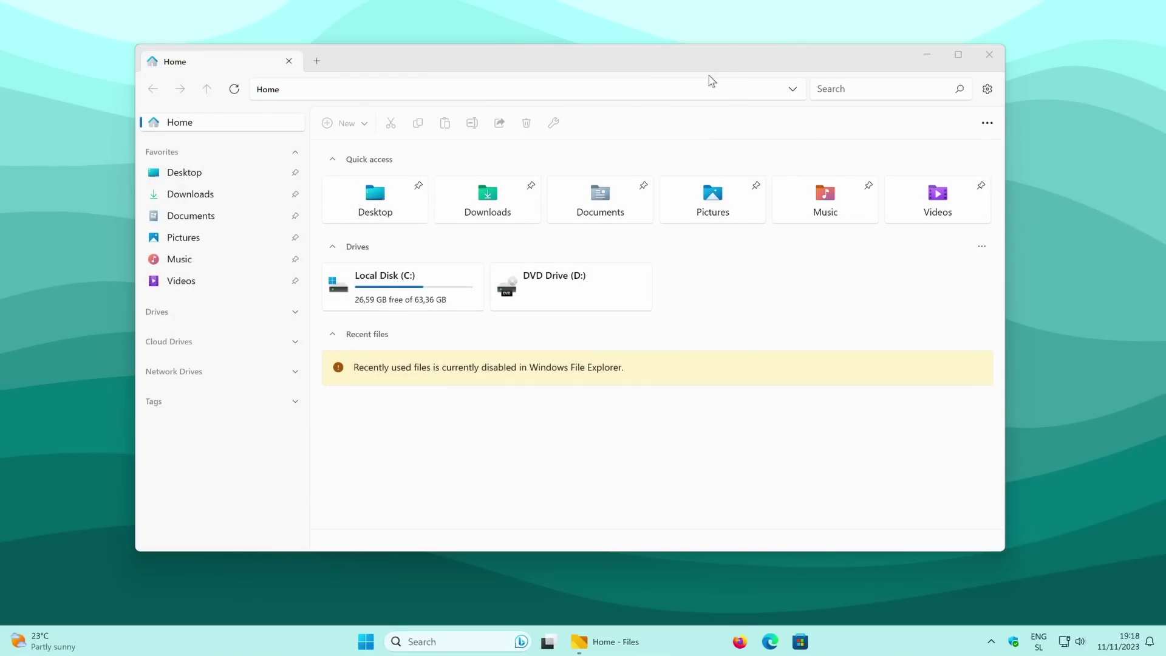
click(990, 123)
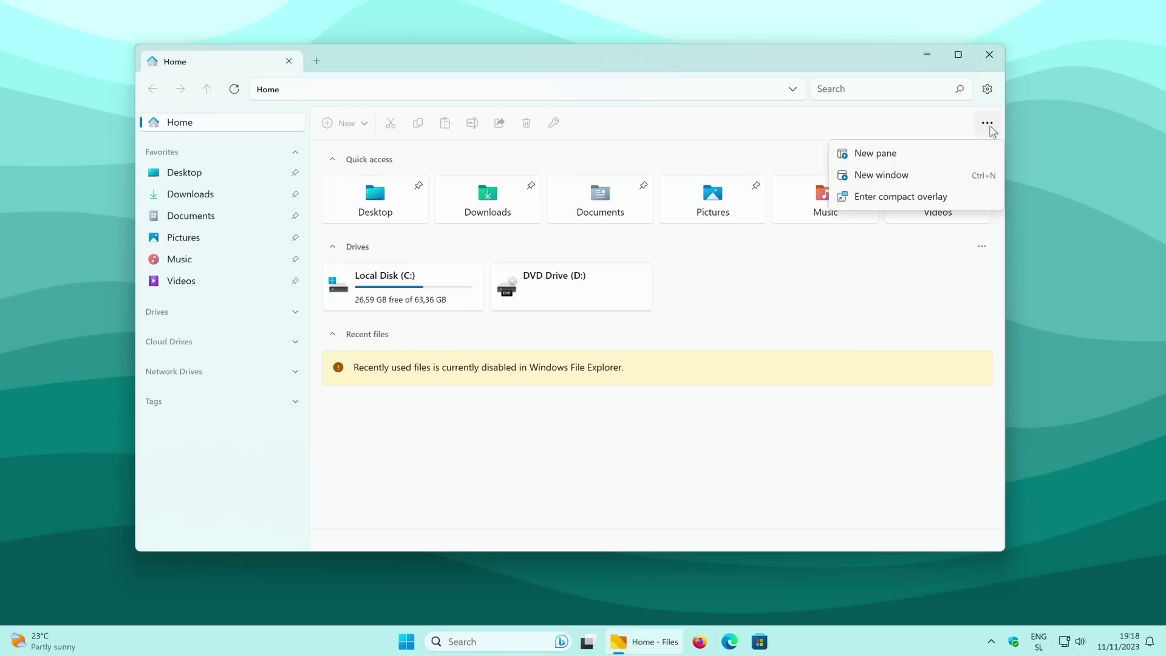
Add a second pane beside Home, open a new Home tab, then return to the first tab
click(881, 157)
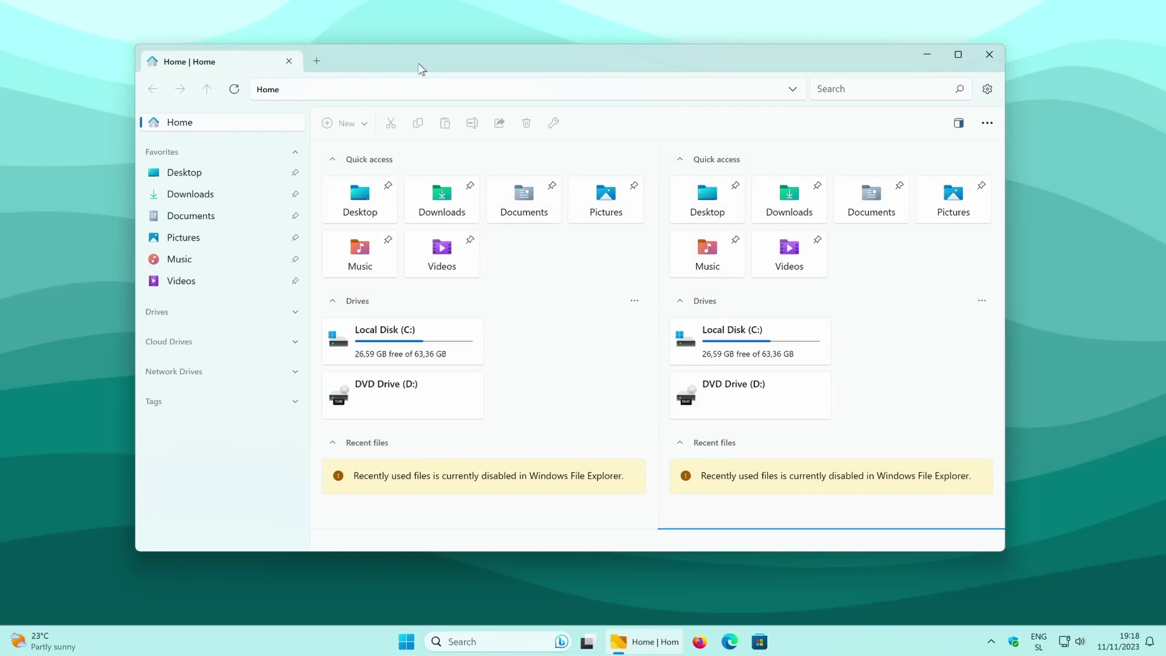
click(319, 61)
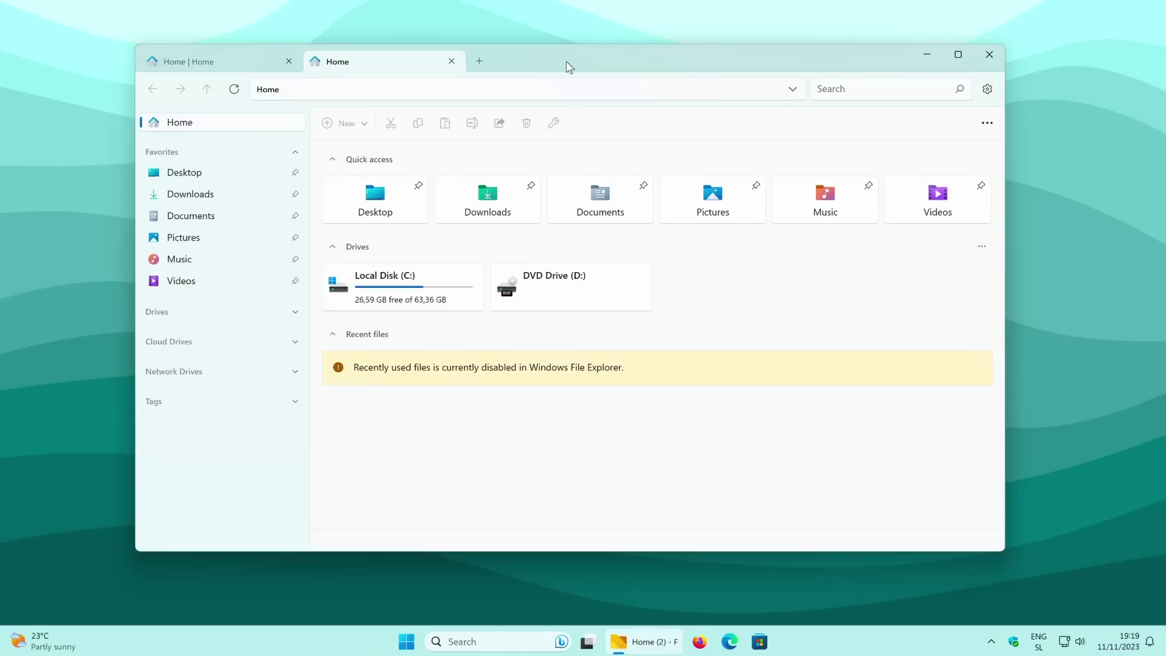
key(ctrl+shift+Tab)
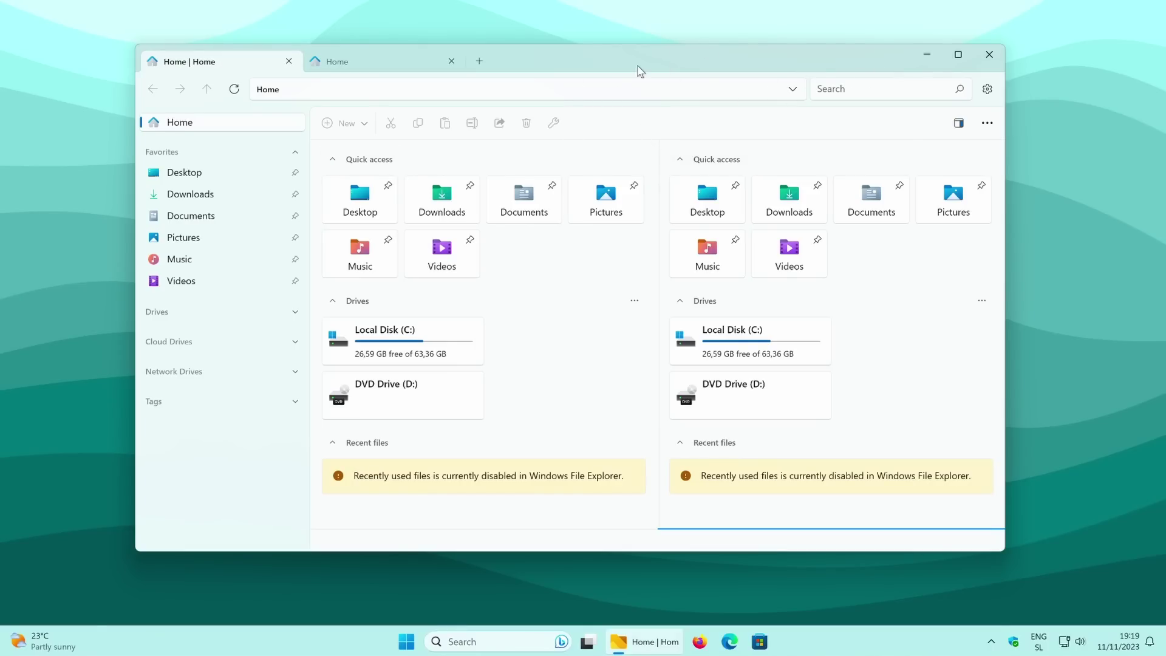
In Appearance settings, keep the Default theme and set Backdrop Material to Acrylic
click(988, 89)
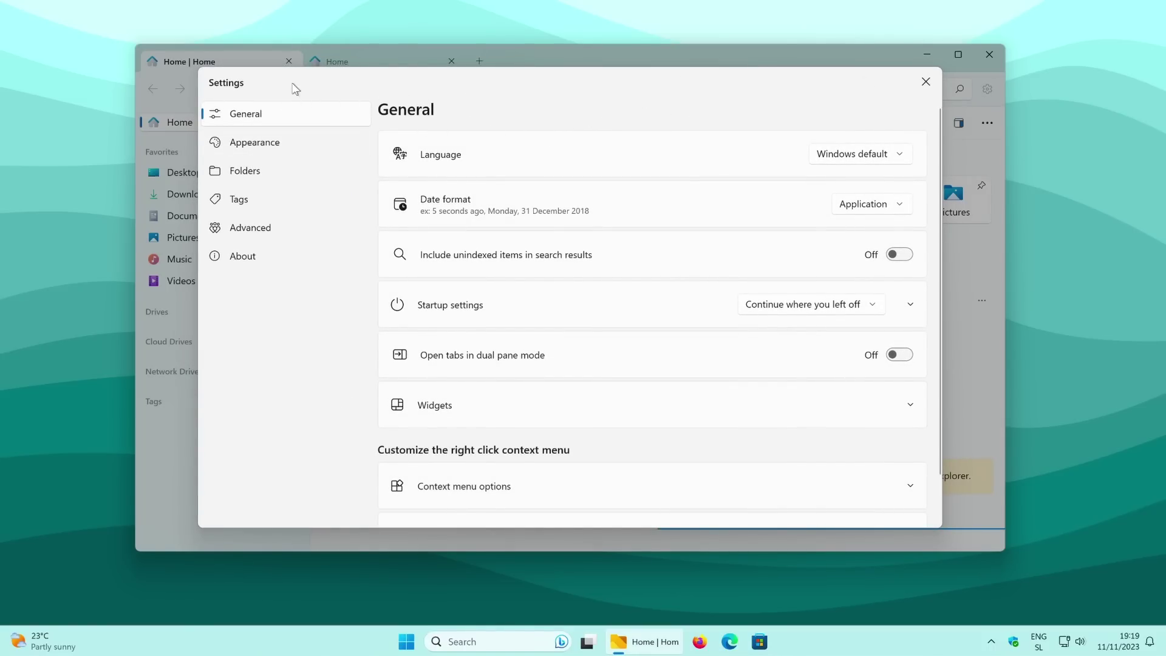
click(285, 143)
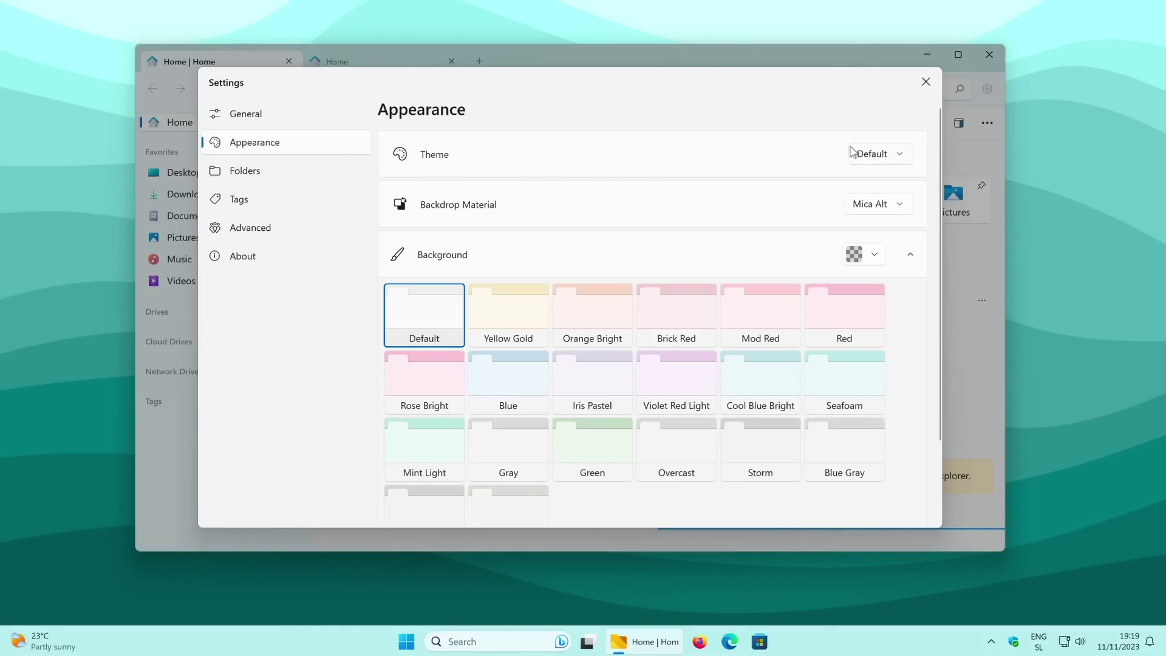
click(890, 152)
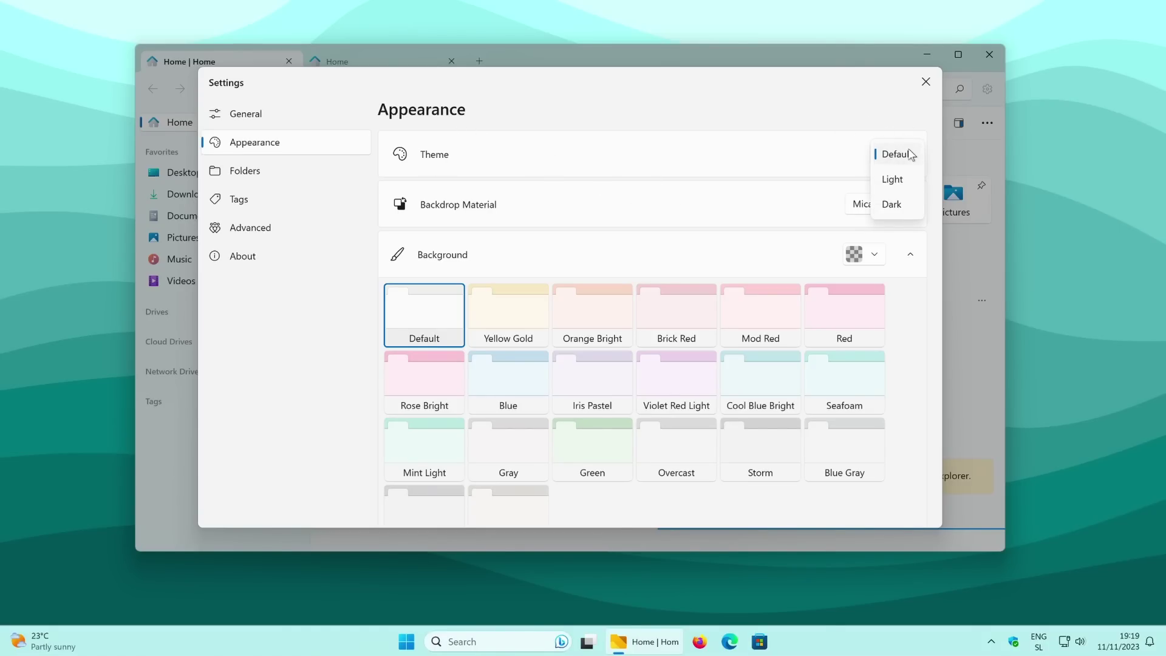
click(610, 195)
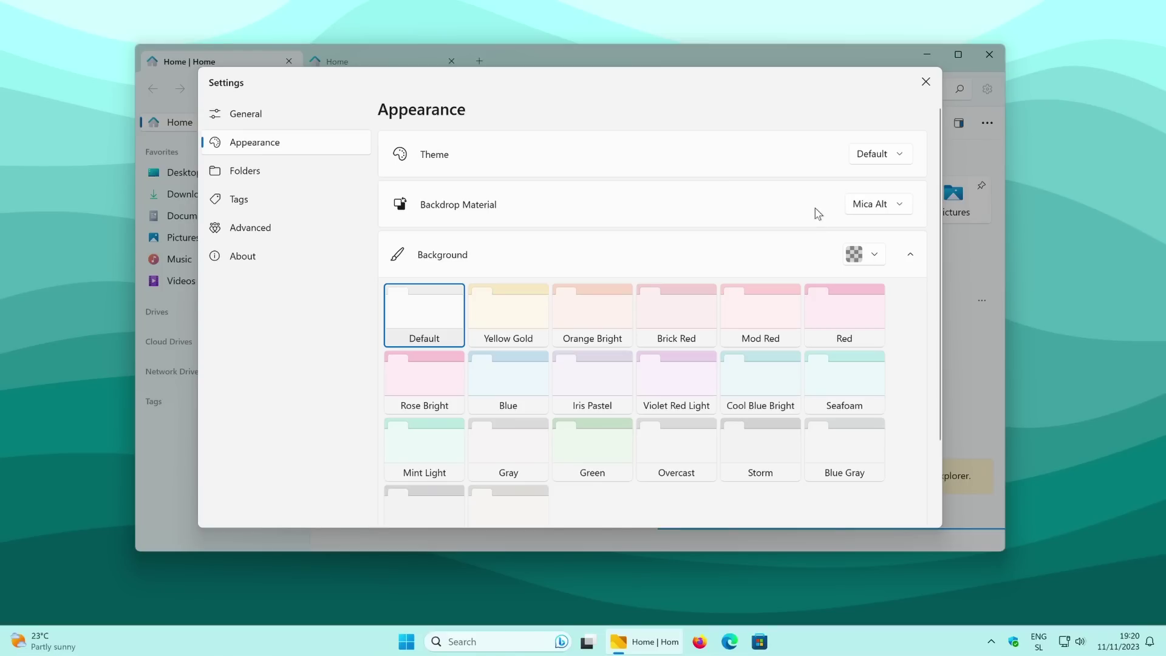
click(860, 217)
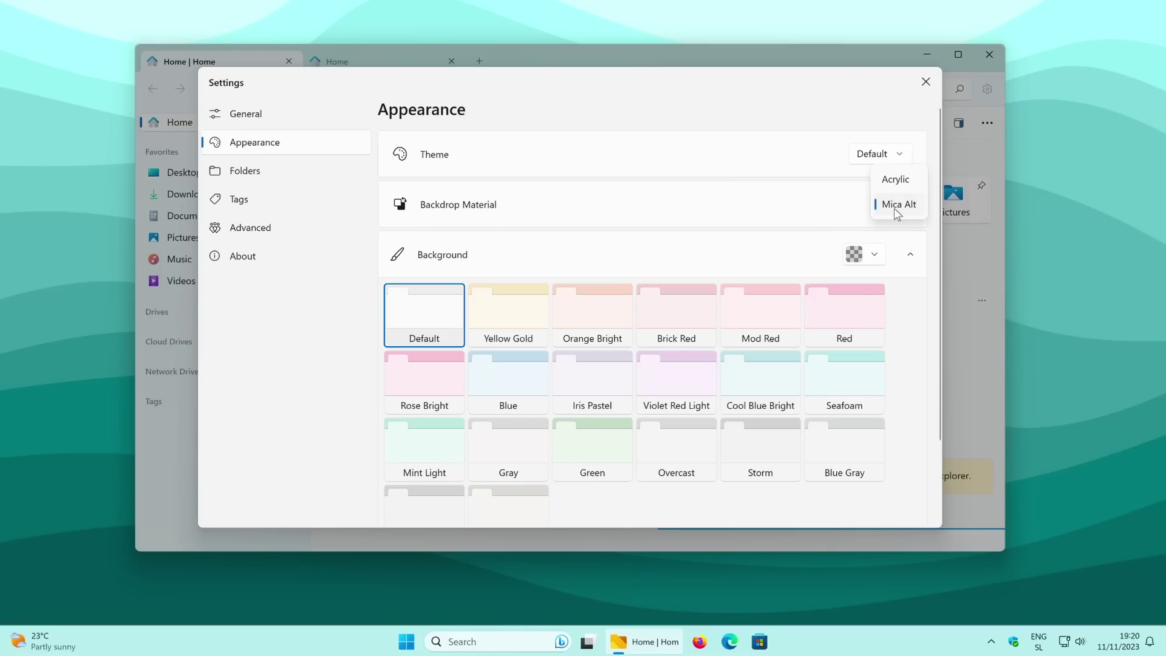
click(908, 180)
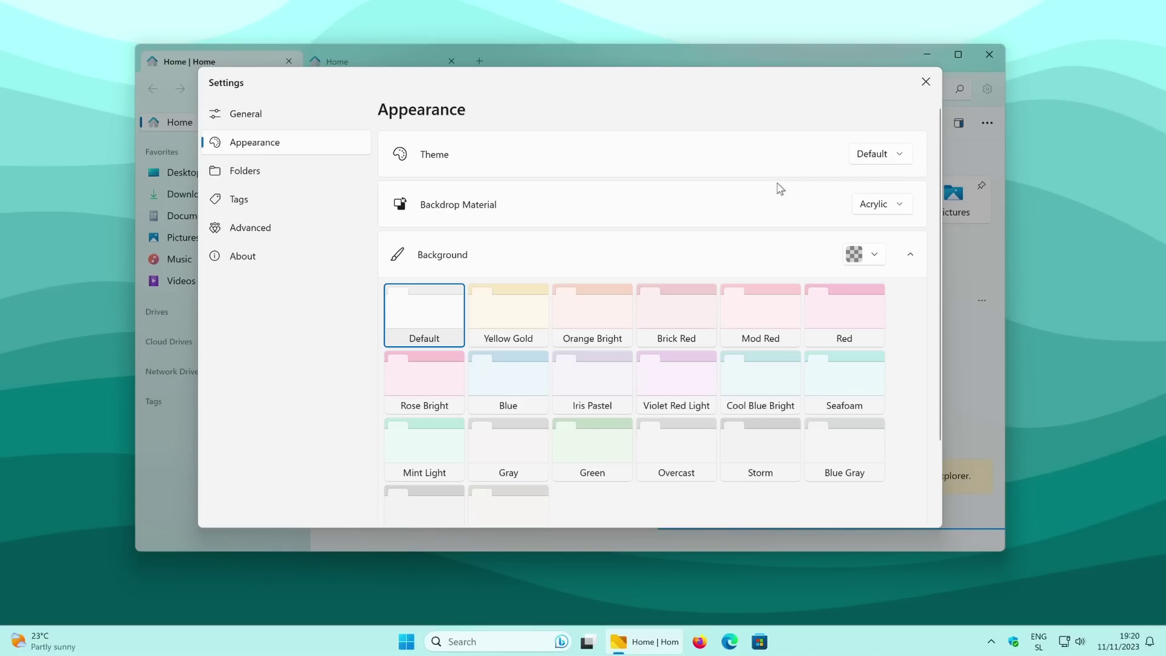
click(924, 84)
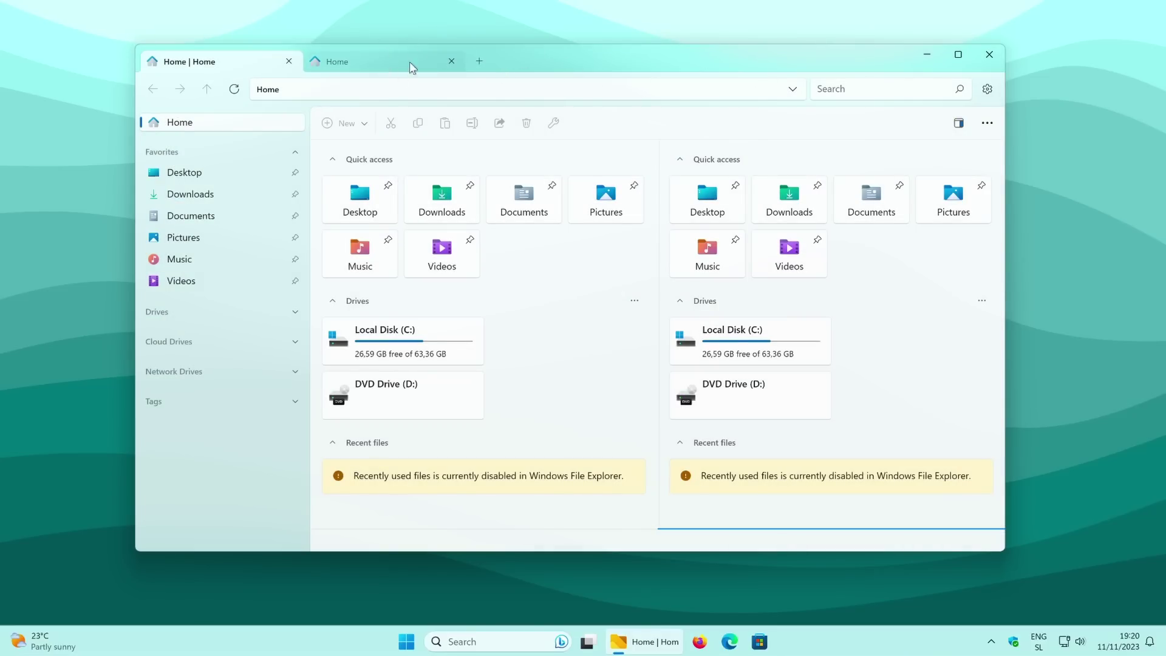
Pick the Yellow Gold background tile in Appearance and inspect its RGB and alpha values
click(989, 89)
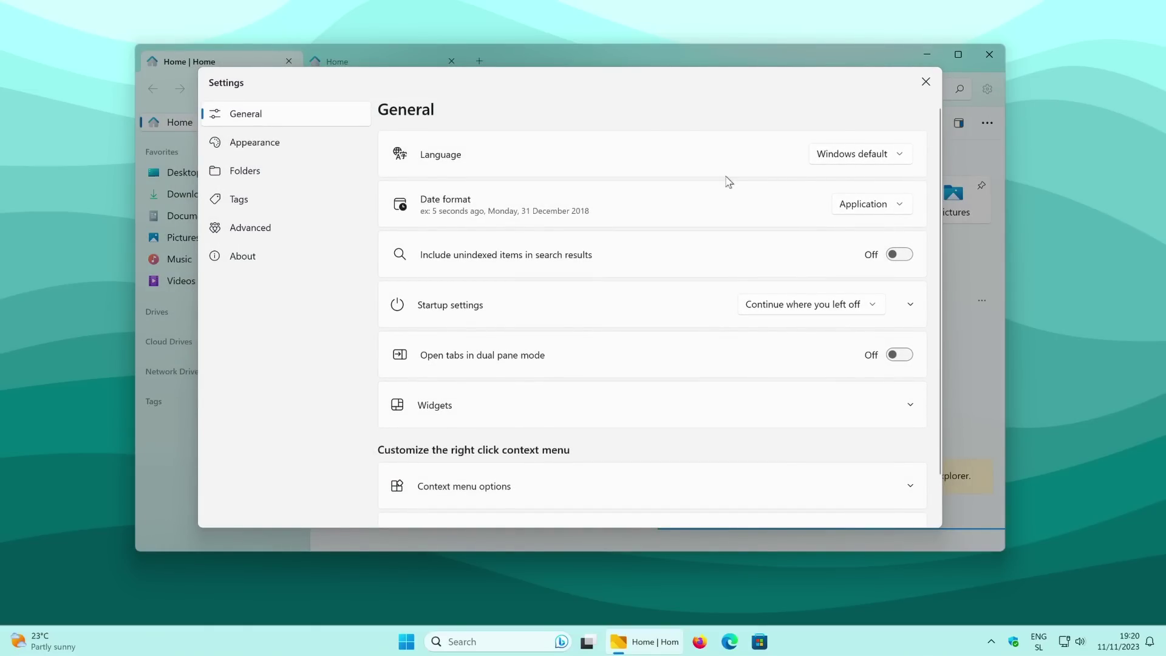
click(311, 143)
scroll(546, 260, down, 3)
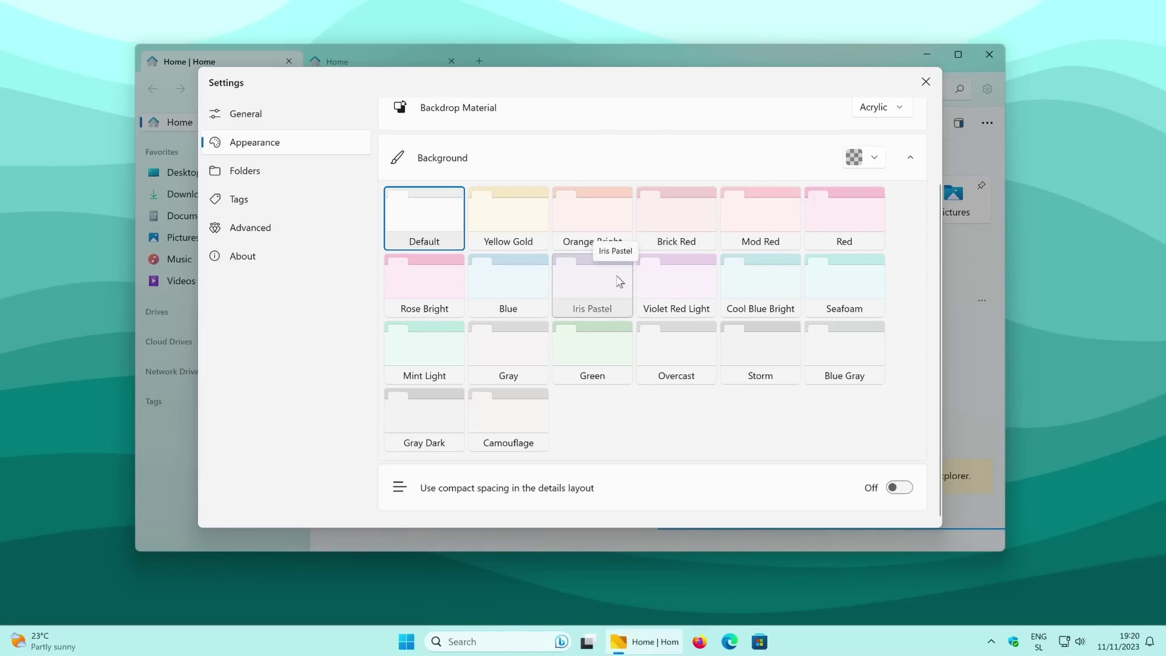
click(508, 219)
click(866, 157)
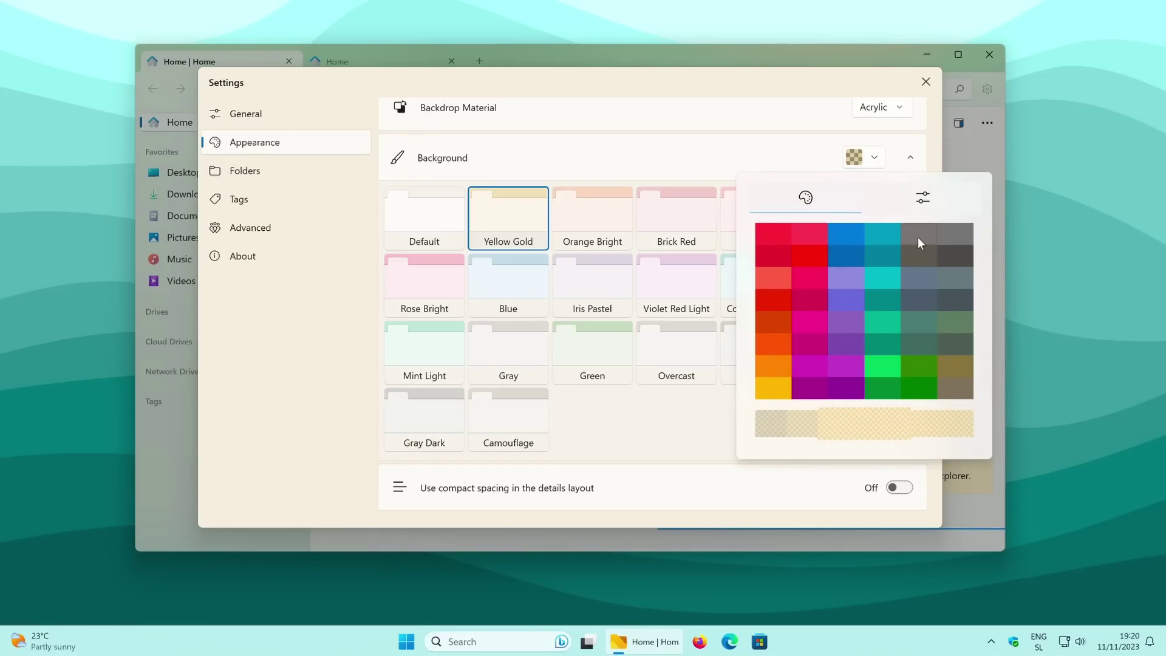
click(942, 199)
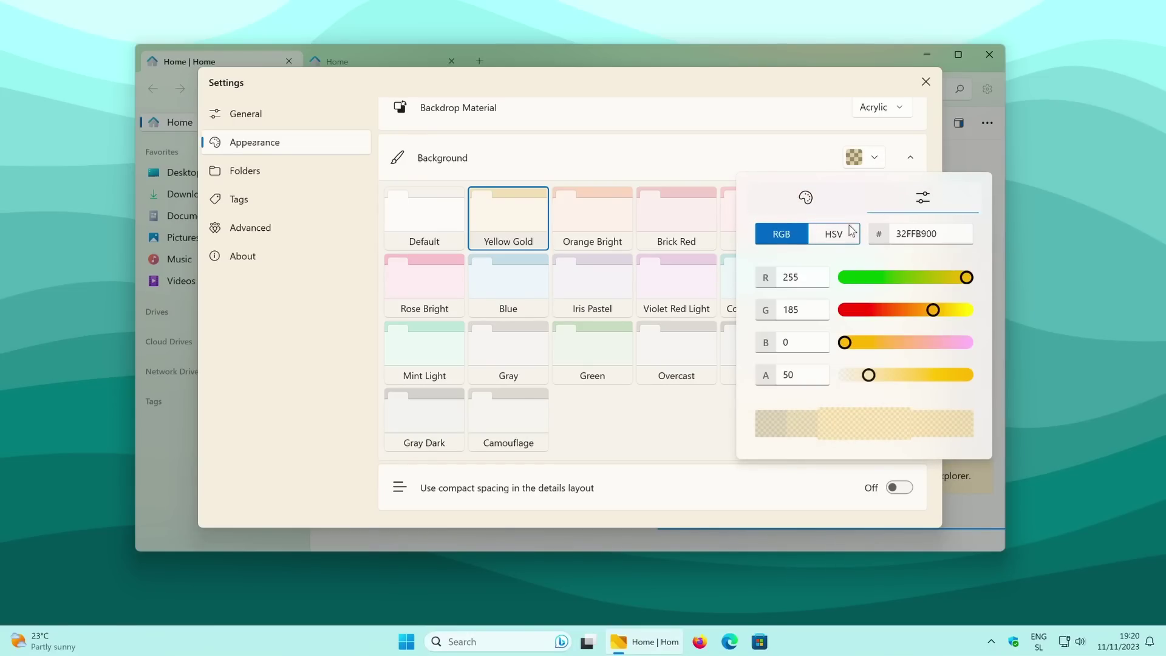
click(830, 173)
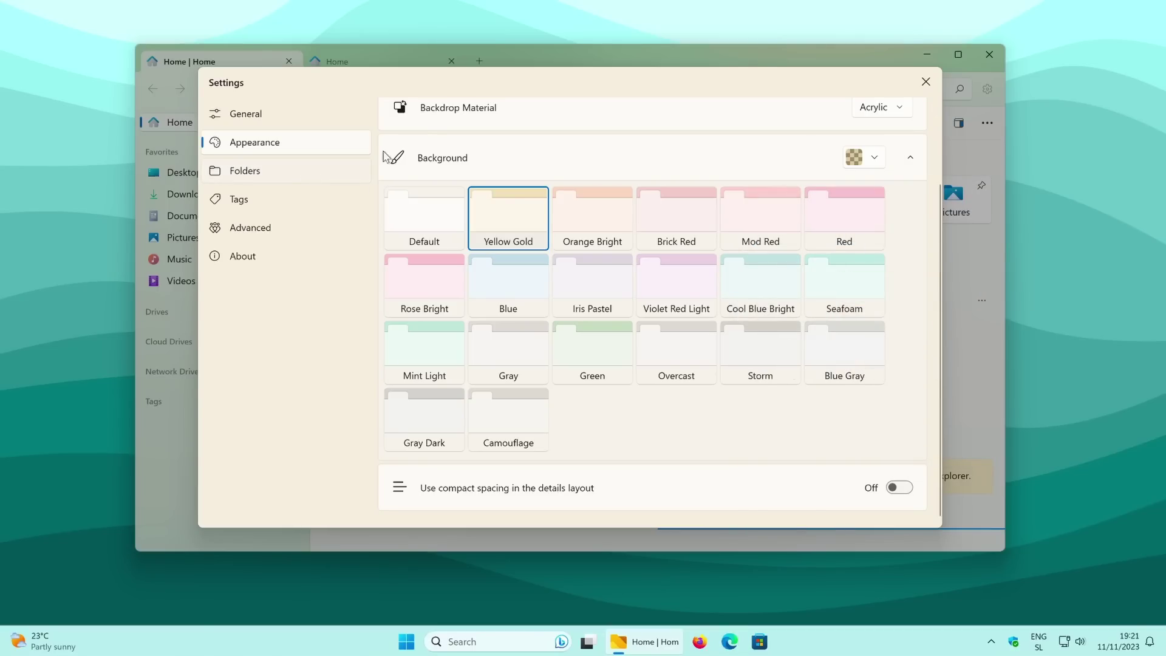
click(310, 175)
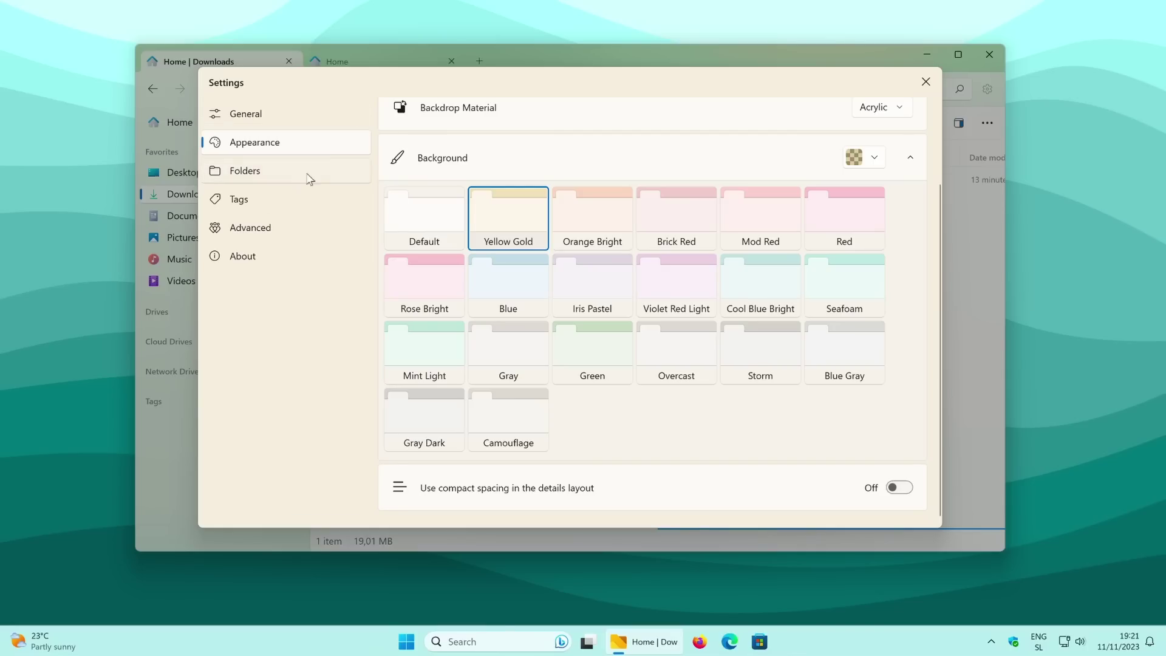
Review Folders settings' Layout mode, Hidden items and Opening items, then open the Tags page
click(308, 176)
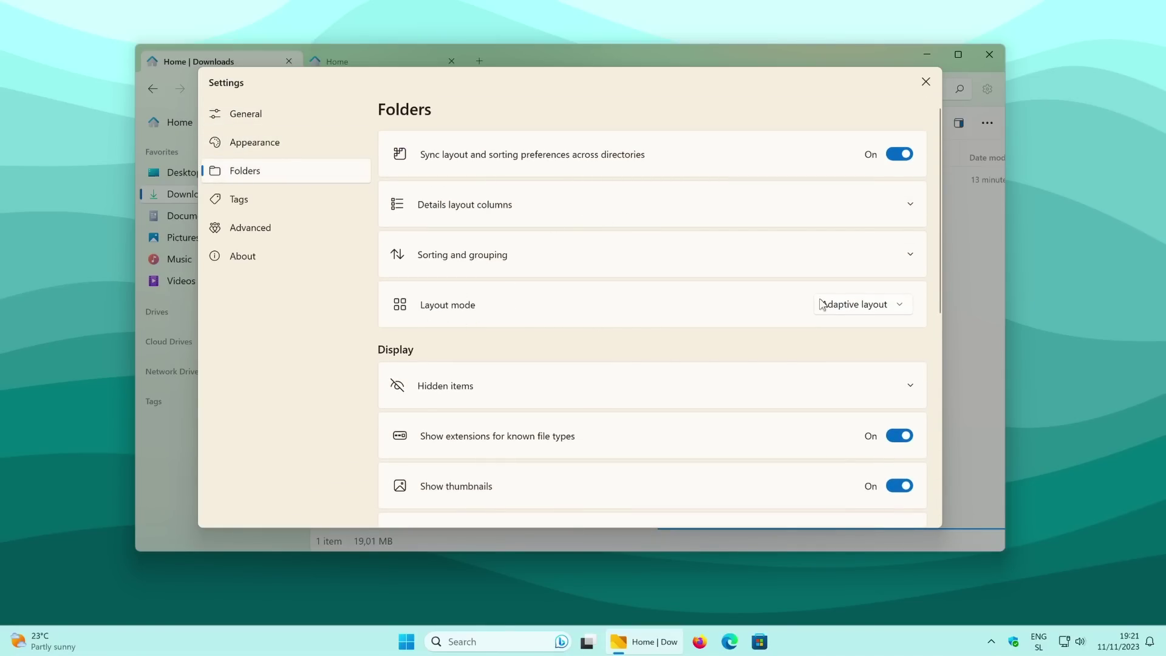
click(863, 307)
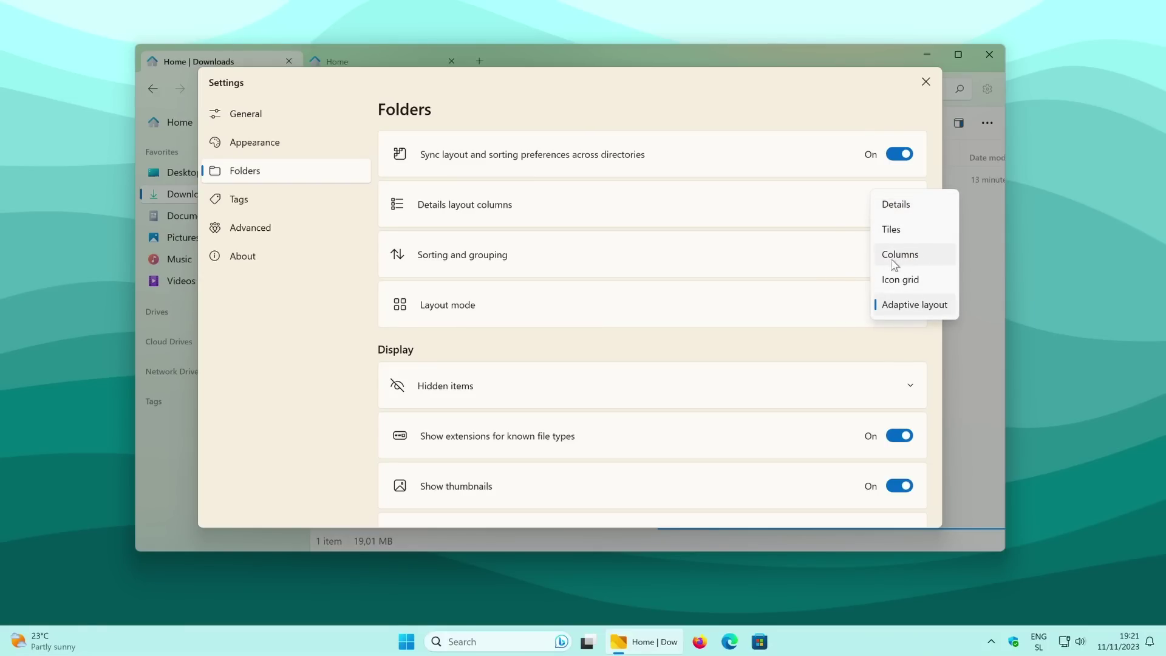
scroll(464, 162, down, 3)
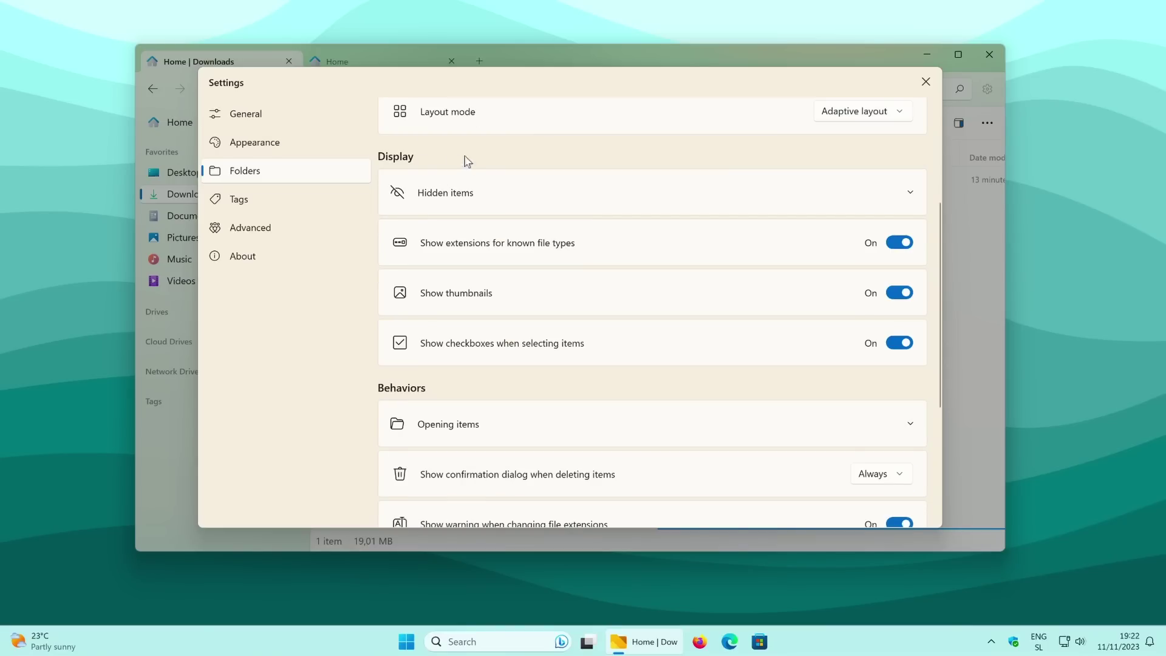
click(484, 196)
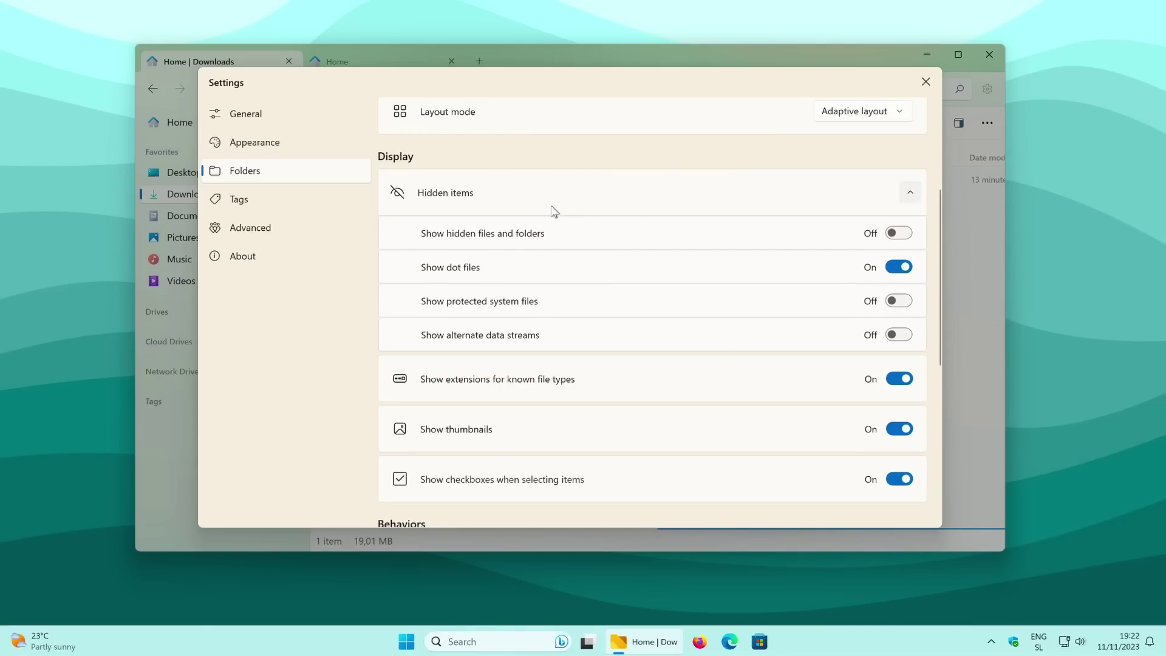
scroll(544, 253, down, 5)
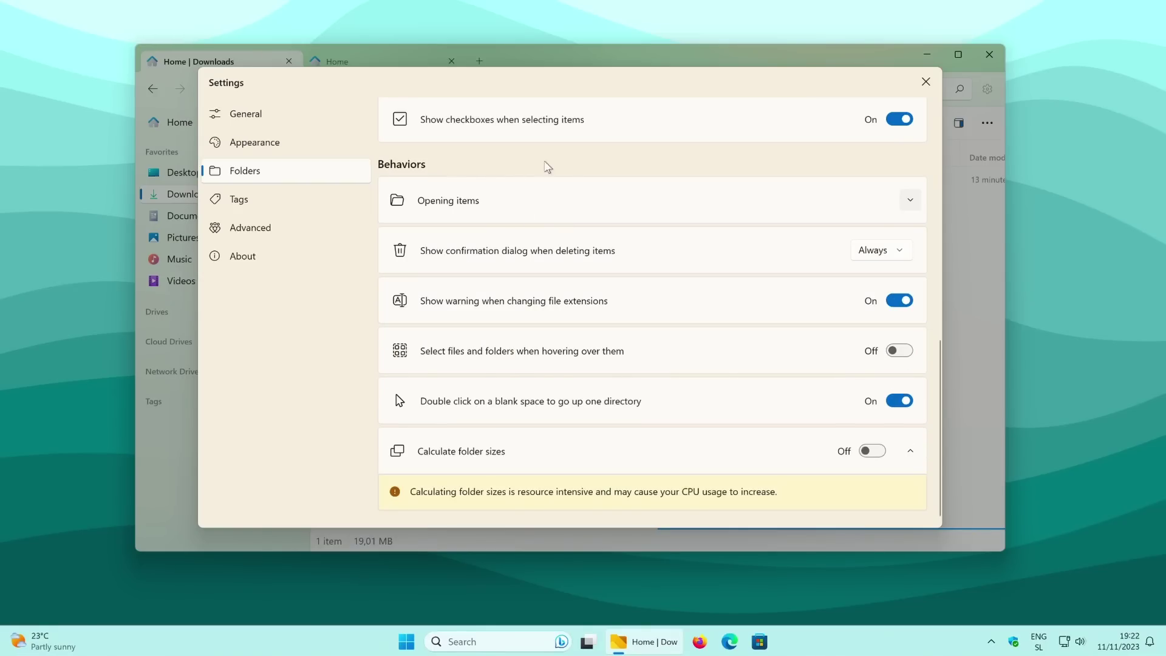
click(532, 200)
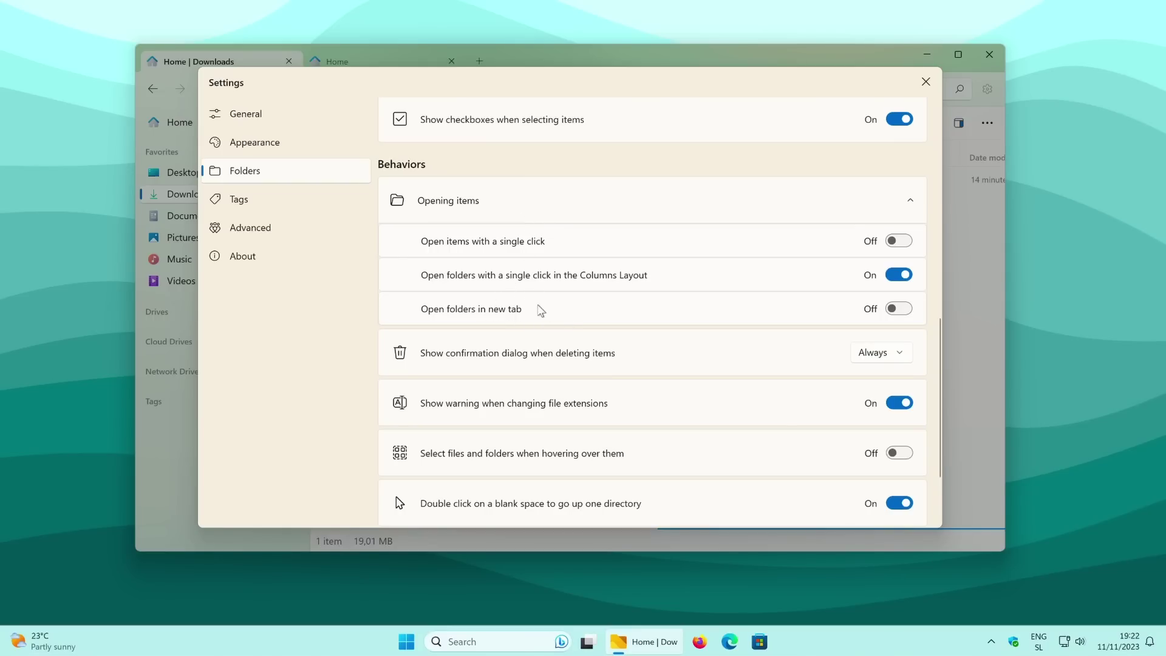
scroll(527, 313, down, 3)
click(239, 200)
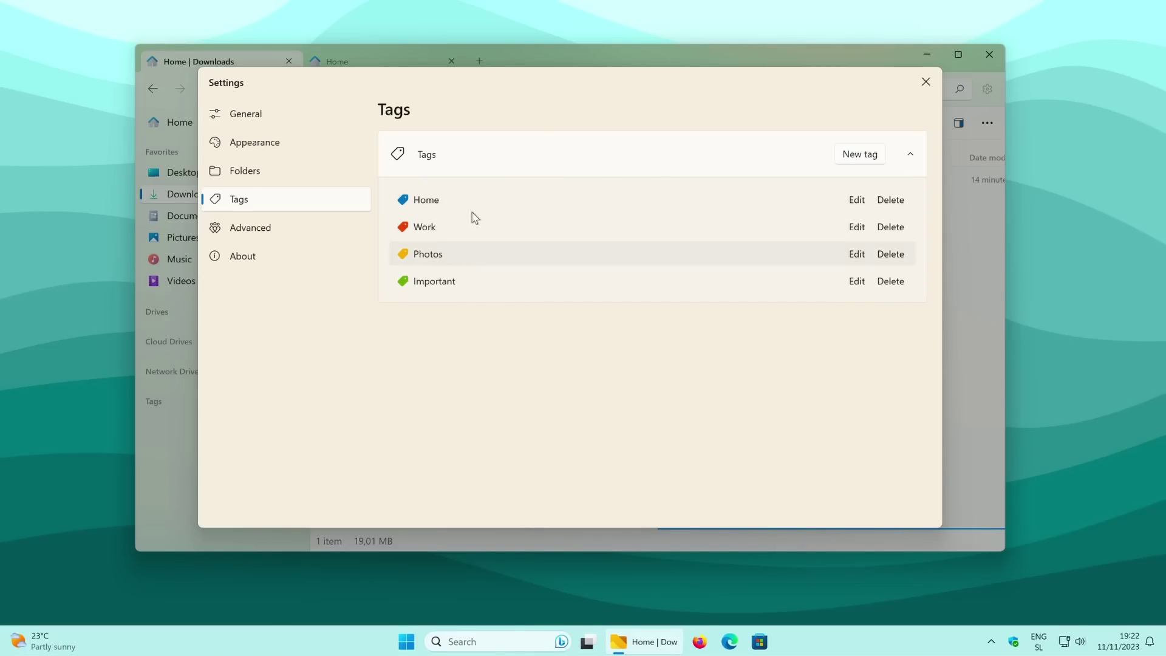
Review the Advanced page of Files Settings, then close Settings to return to Downloads
click(355, 230)
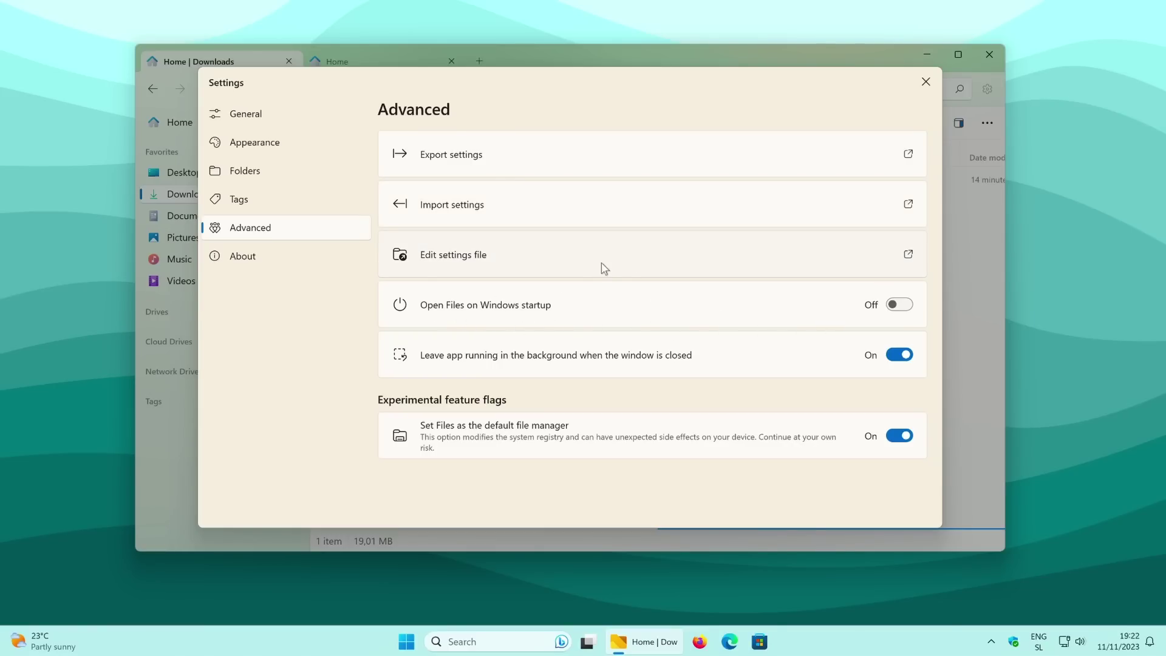
click(926, 81)
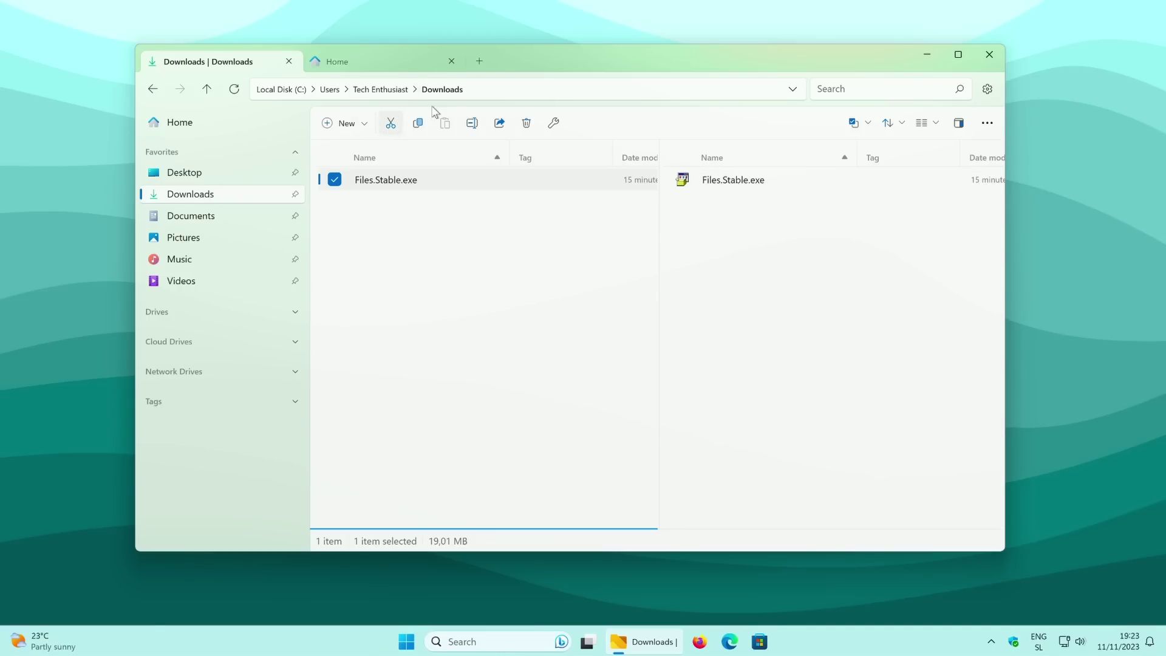
Permanently delete Files.Stable.exe so the Downloads folder is left empty
click(418, 123)
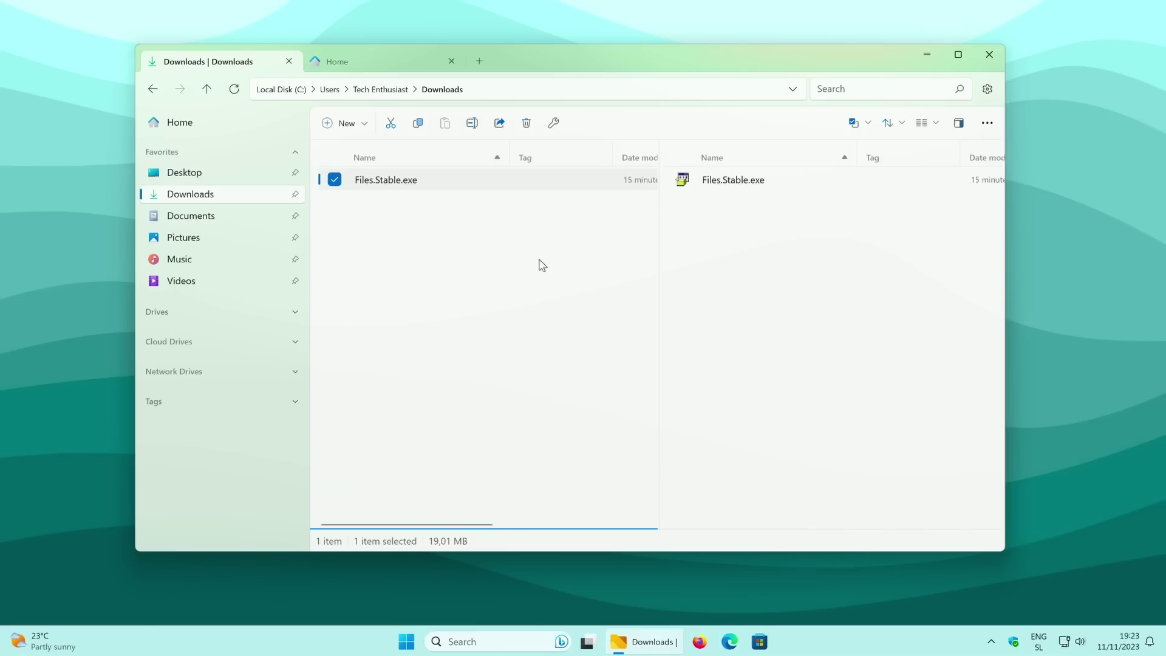
click(536, 126)
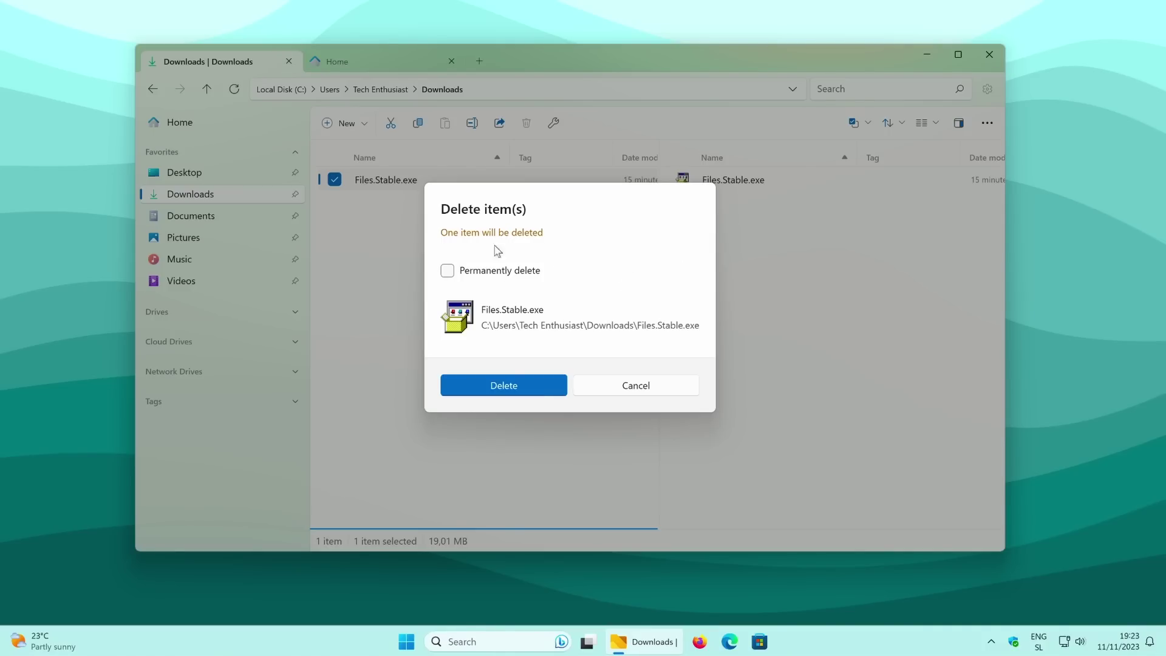
click(485, 271)
click(510, 388)
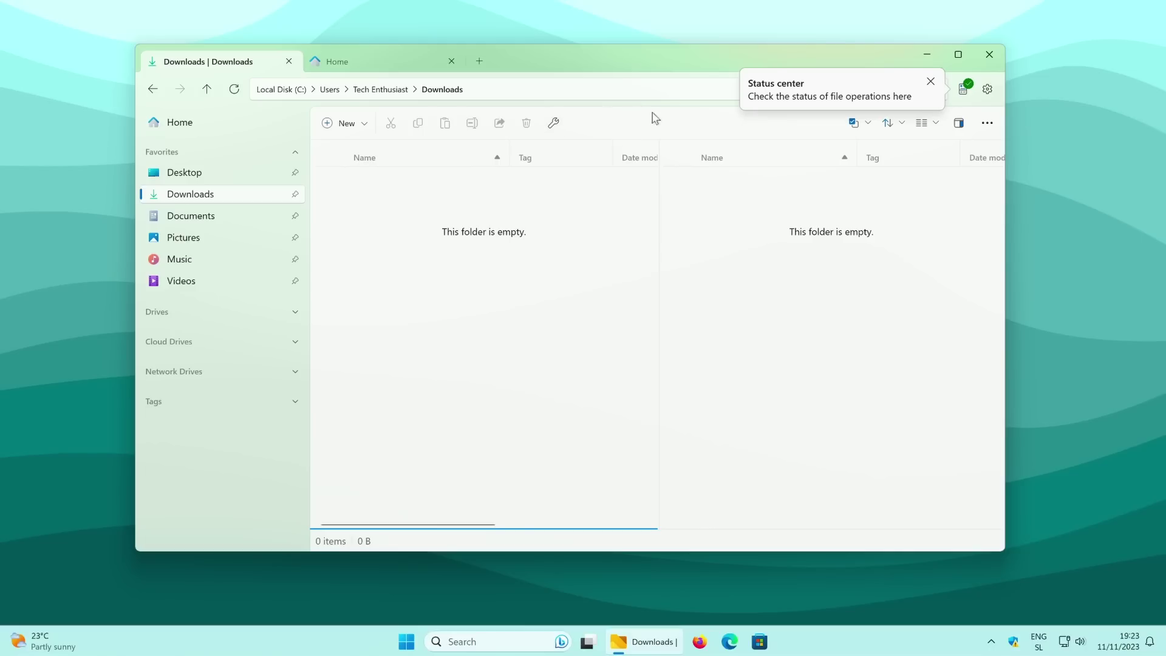
Look through the Downloads folder's Properties, including the custom icon options, and cancel without changes
click(554, 123)
drag(758, 148, 535, 95)
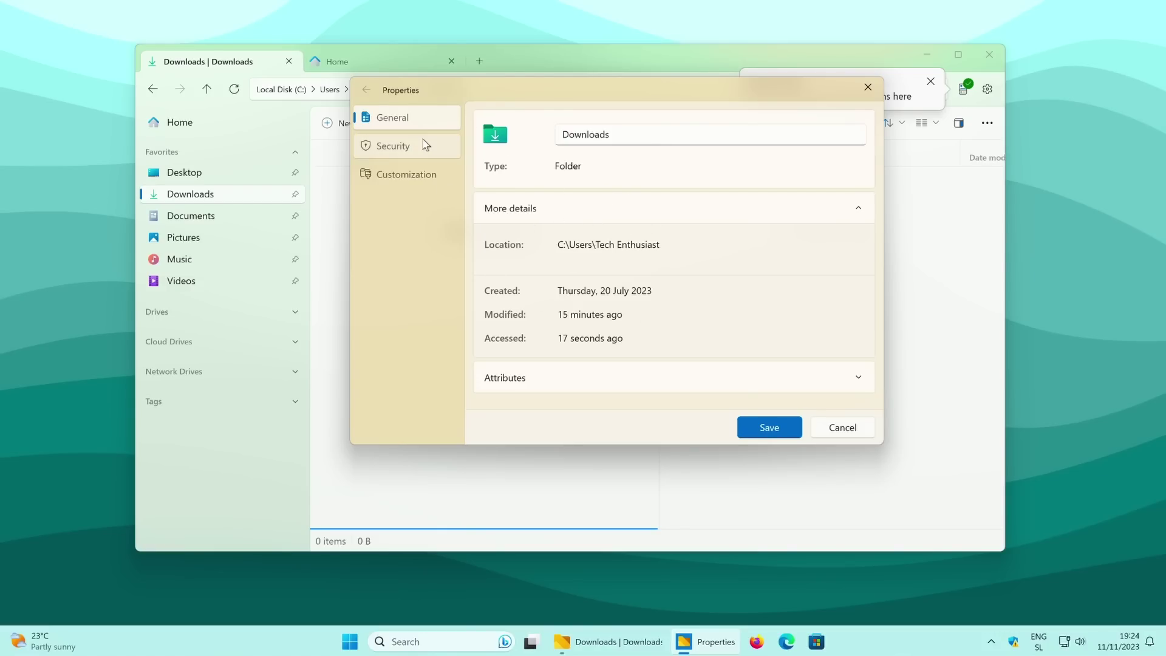
scroll(588, 248, down, 1)
click(407, 174)
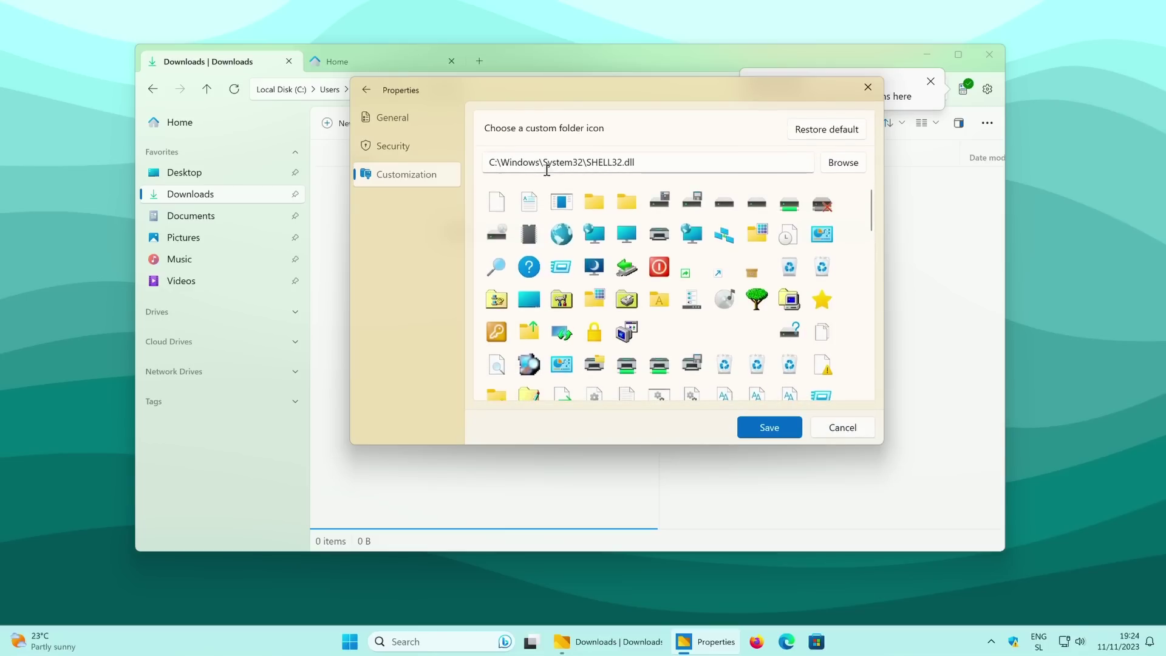
scroll(592, 220, down, 1)
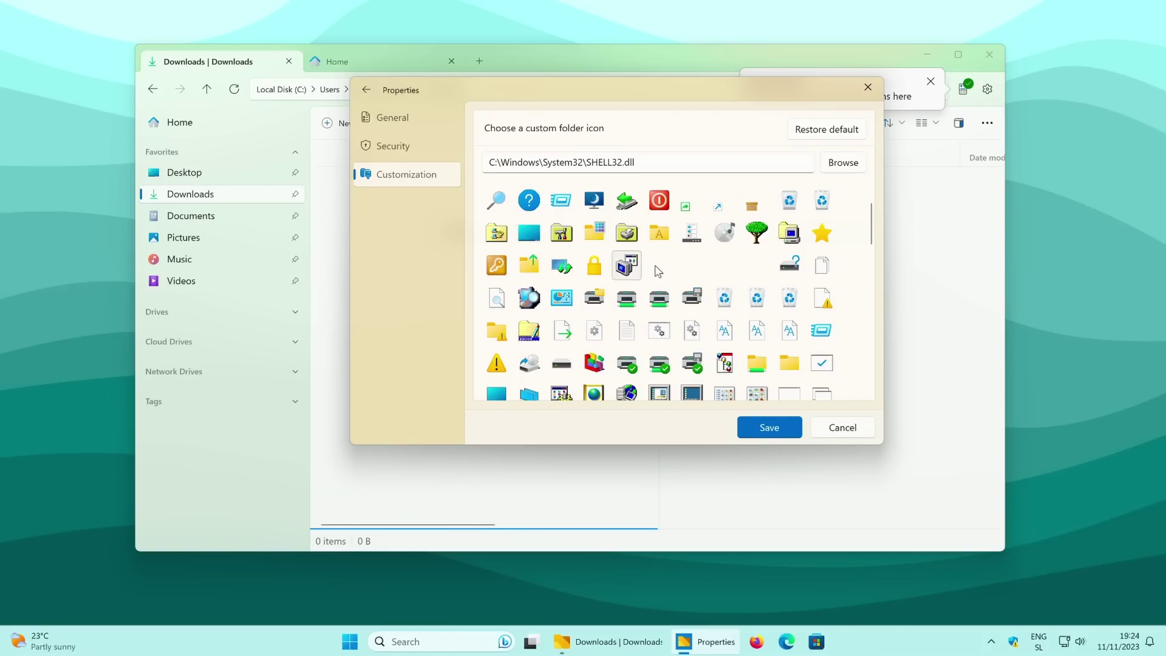
click(842, 427)
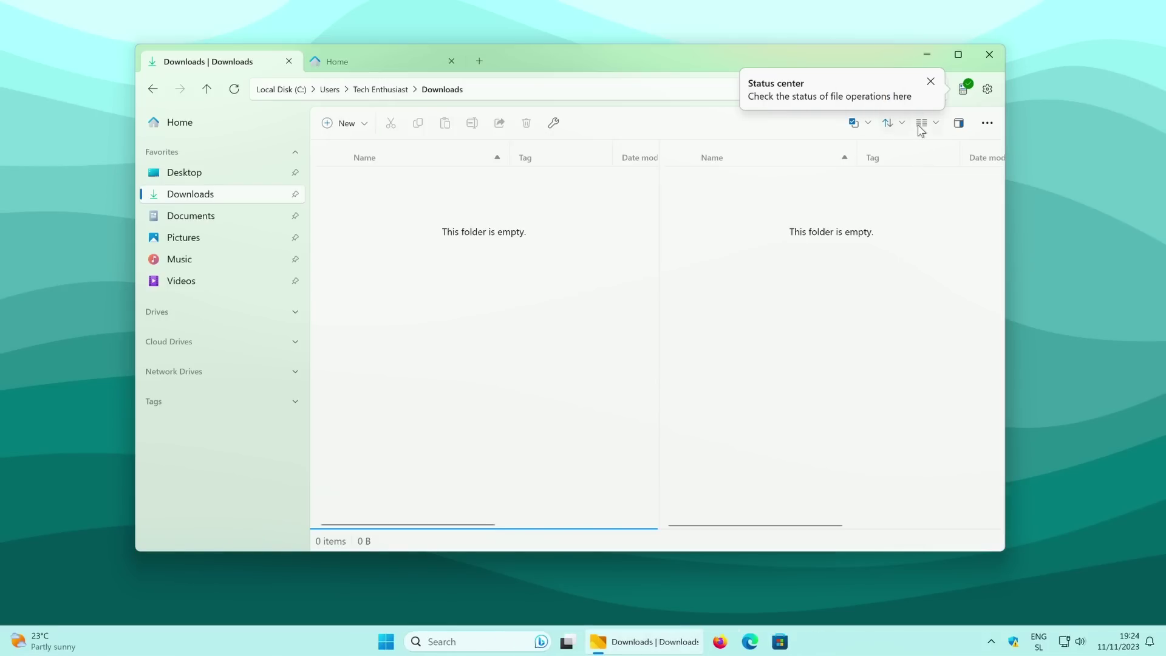
Check the file operations in Status center, then close the Files window
click(930, 81)
click(965, 90)
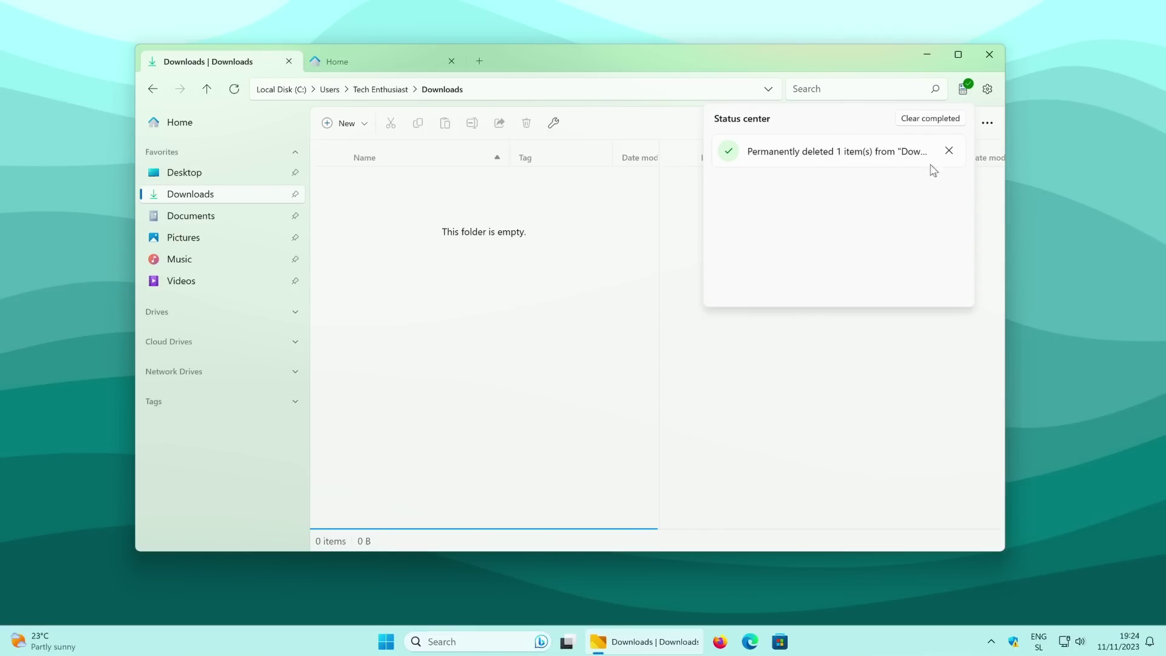
click(992, 108)
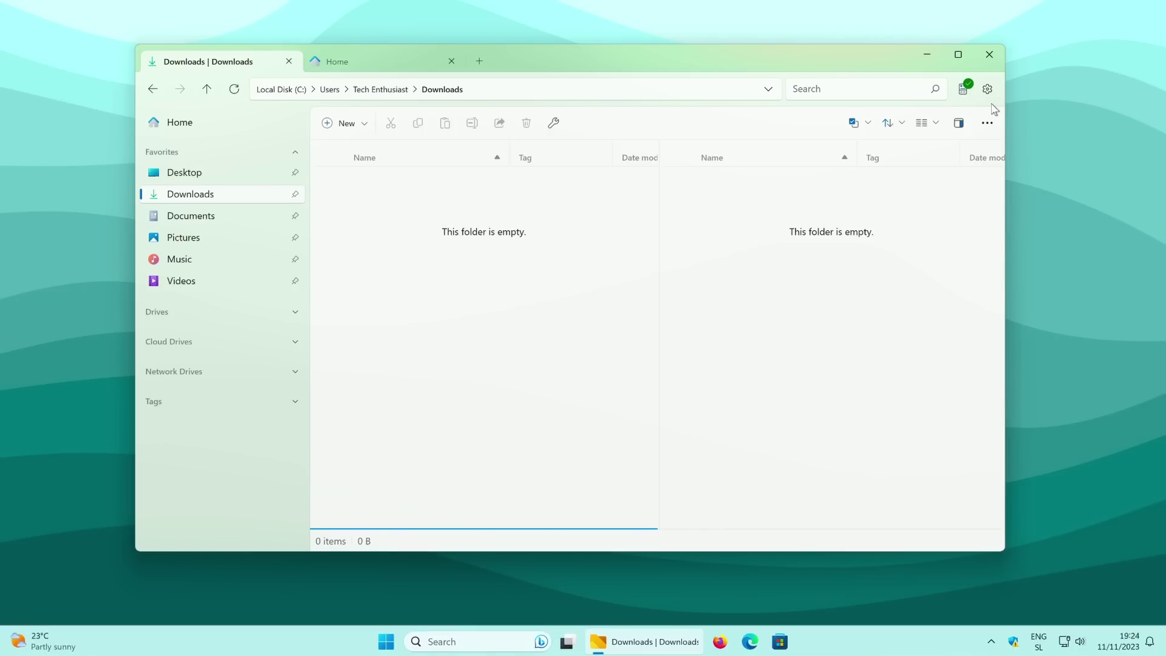
click(987, 123)
click(989, 54)
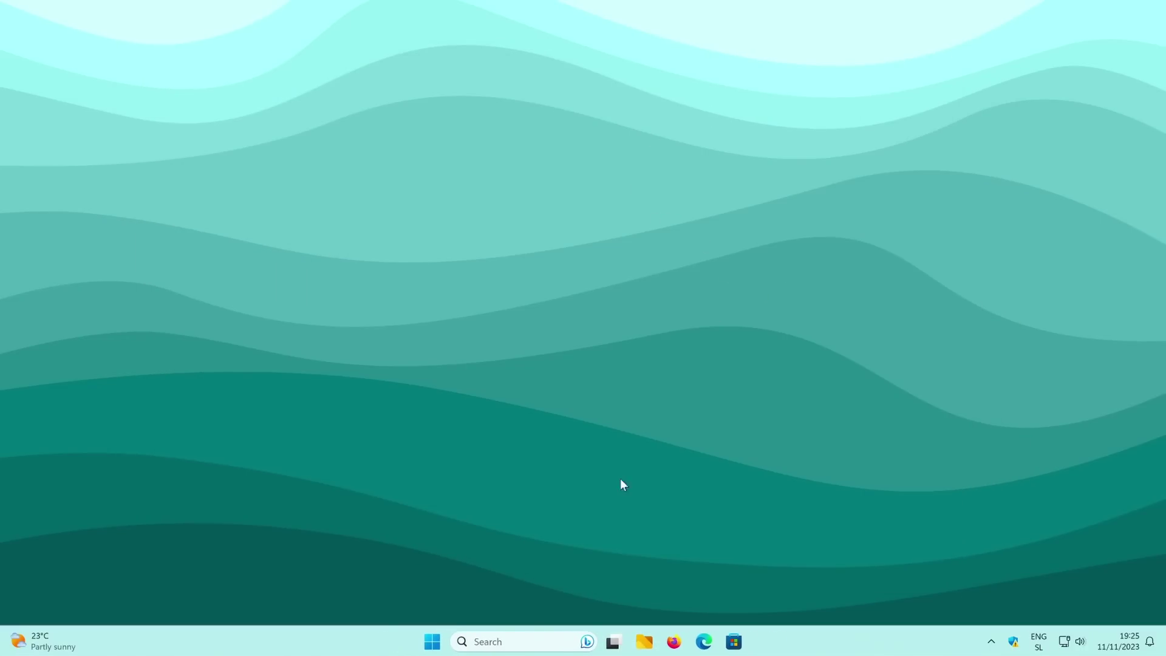
Reopen Files, switch 'Set Files as the default file manager' to Off, approve the prompt, and close Files
click(645, 642)
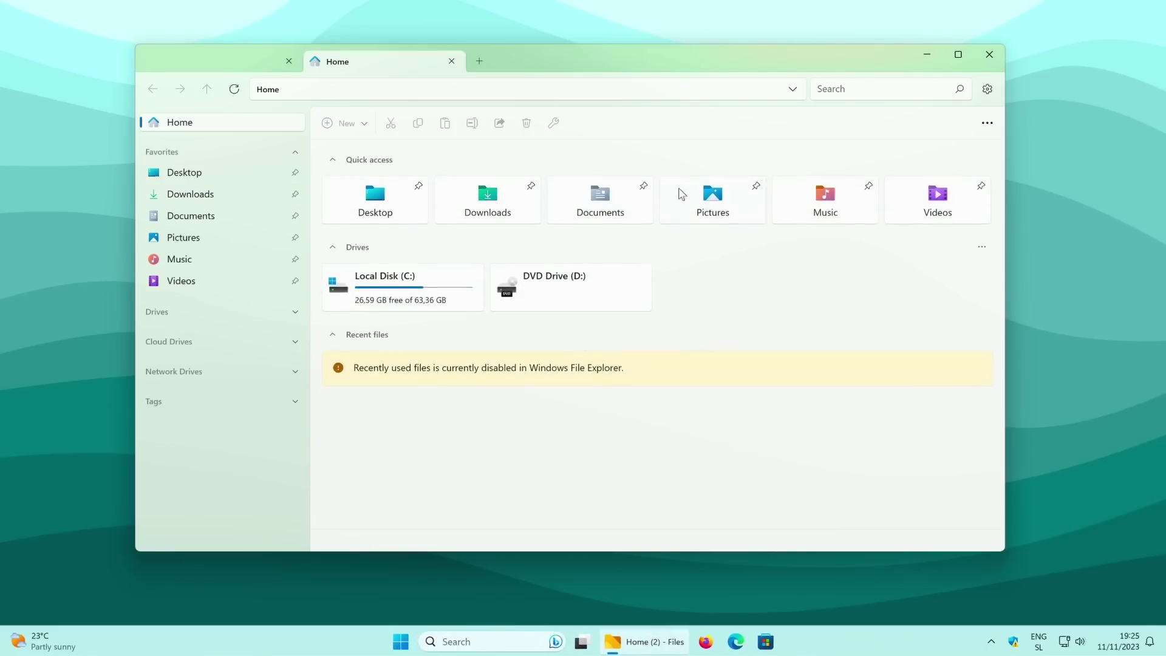
click(994, 82)
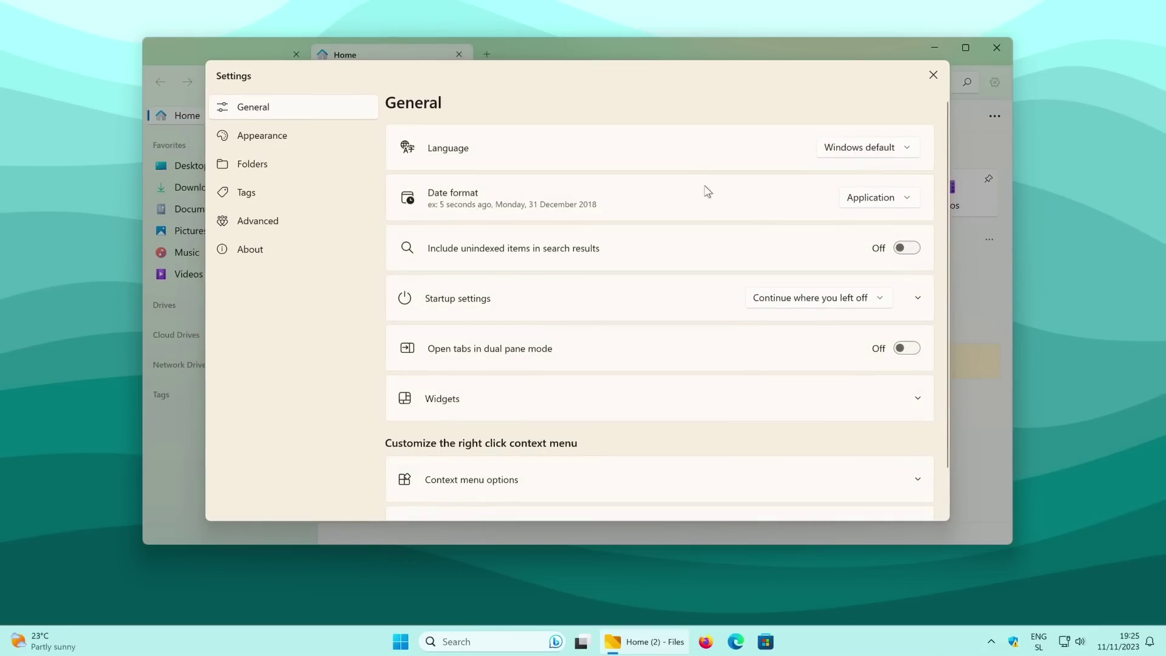
click(310, 223)
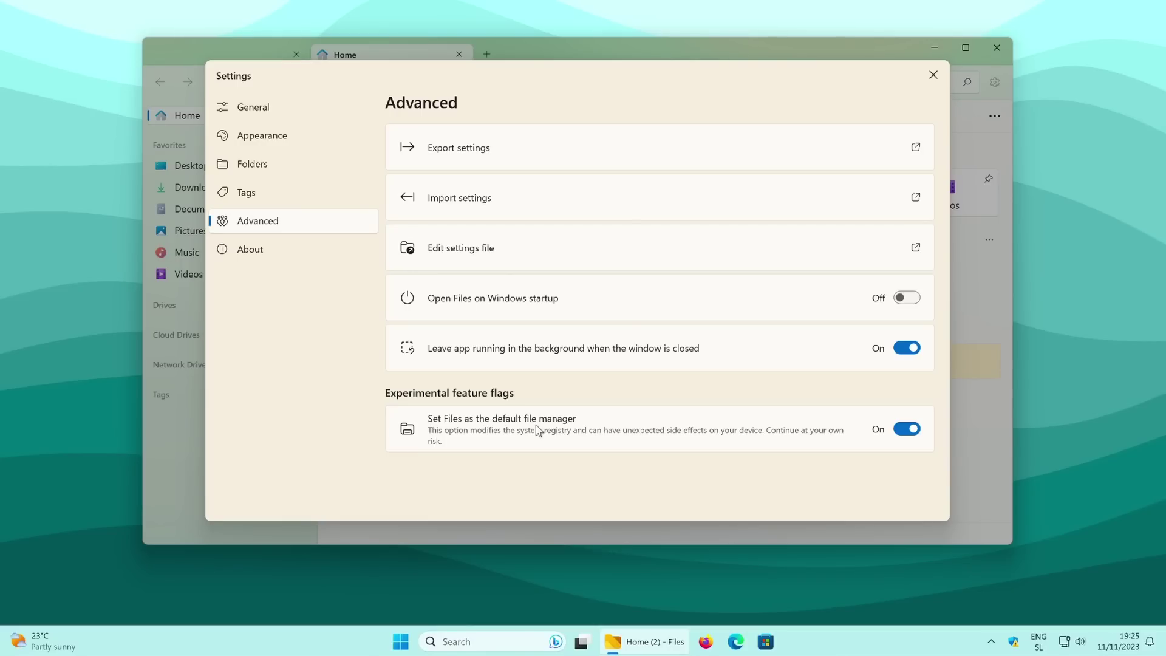
click(908, 430)
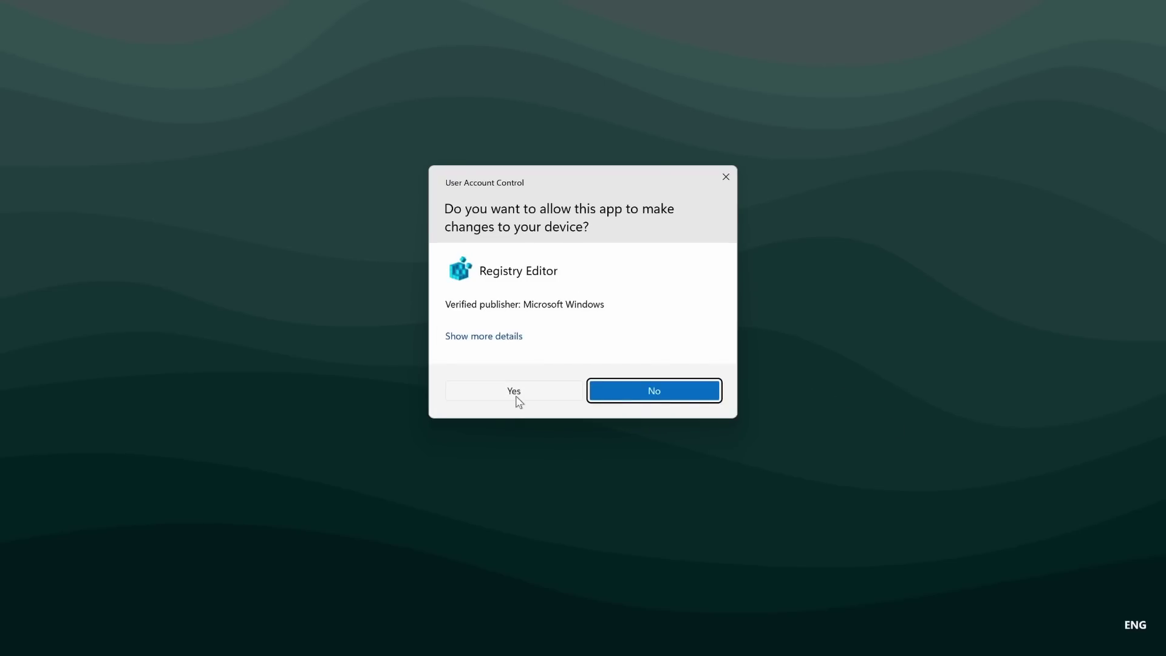
click(516, 399)
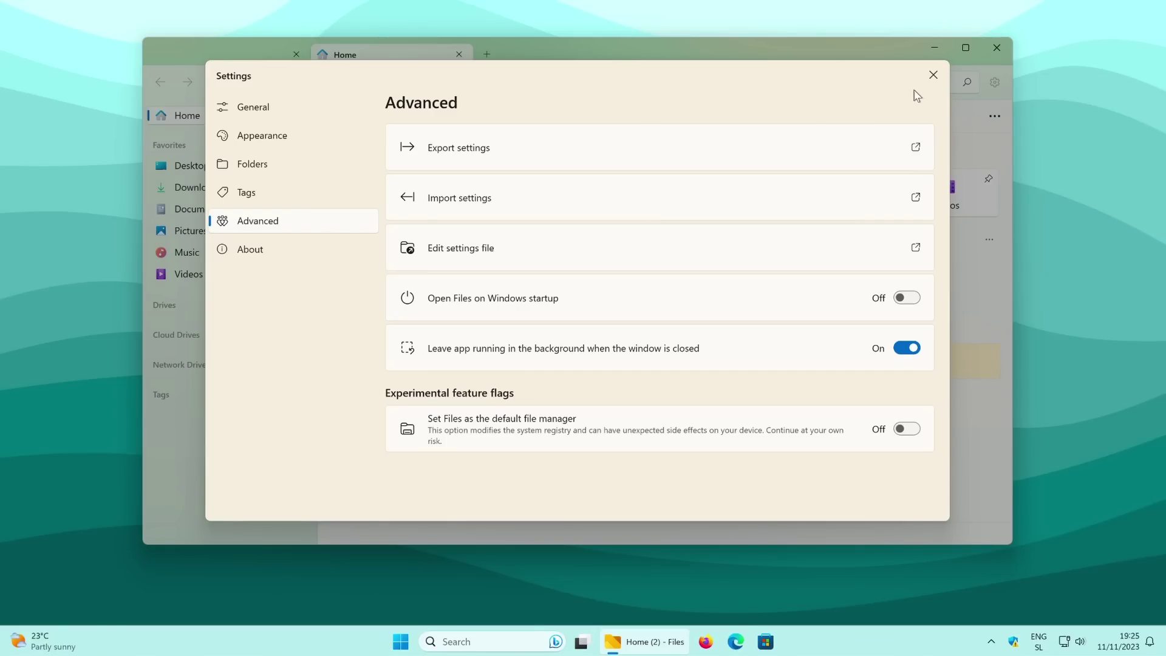
click(934, 75)
click(997, 47)
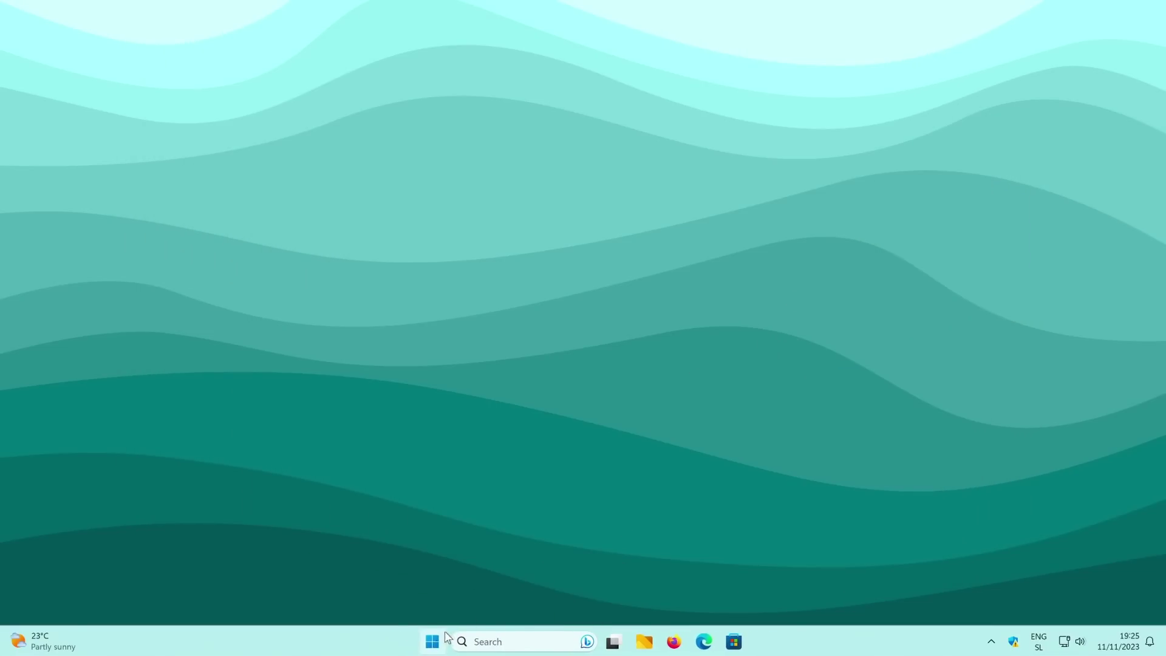
Uninstall the Files app from Windows Settings' Installed apps list and confirm the removal
click(432, 642)
click(615, 243)
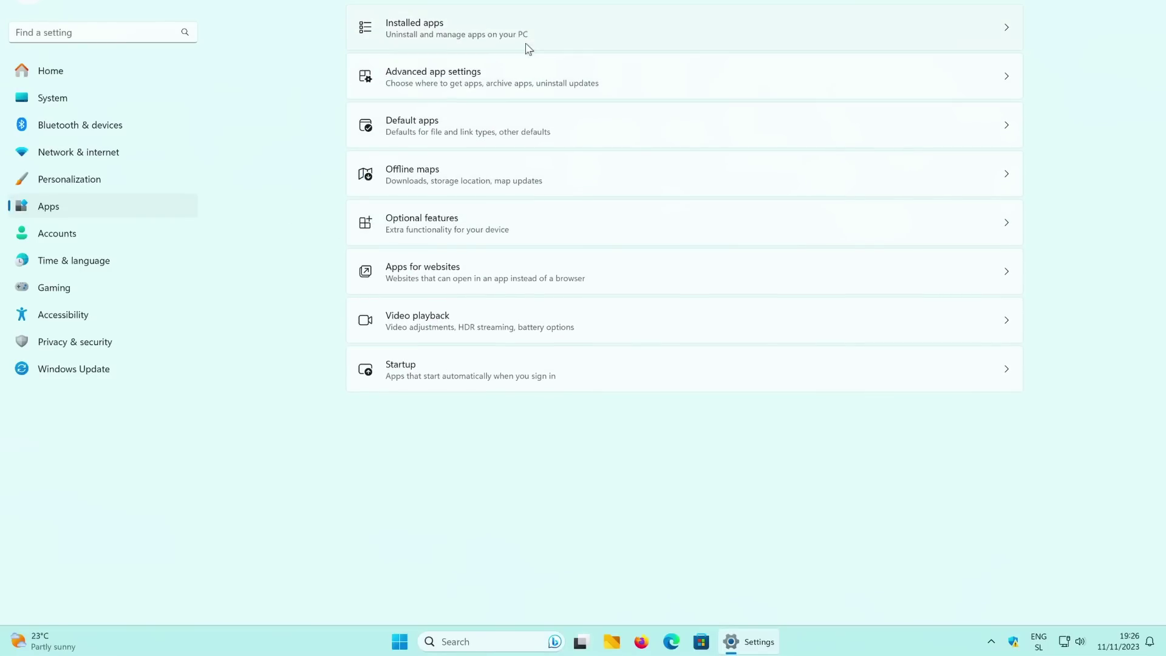
click(551, 44)
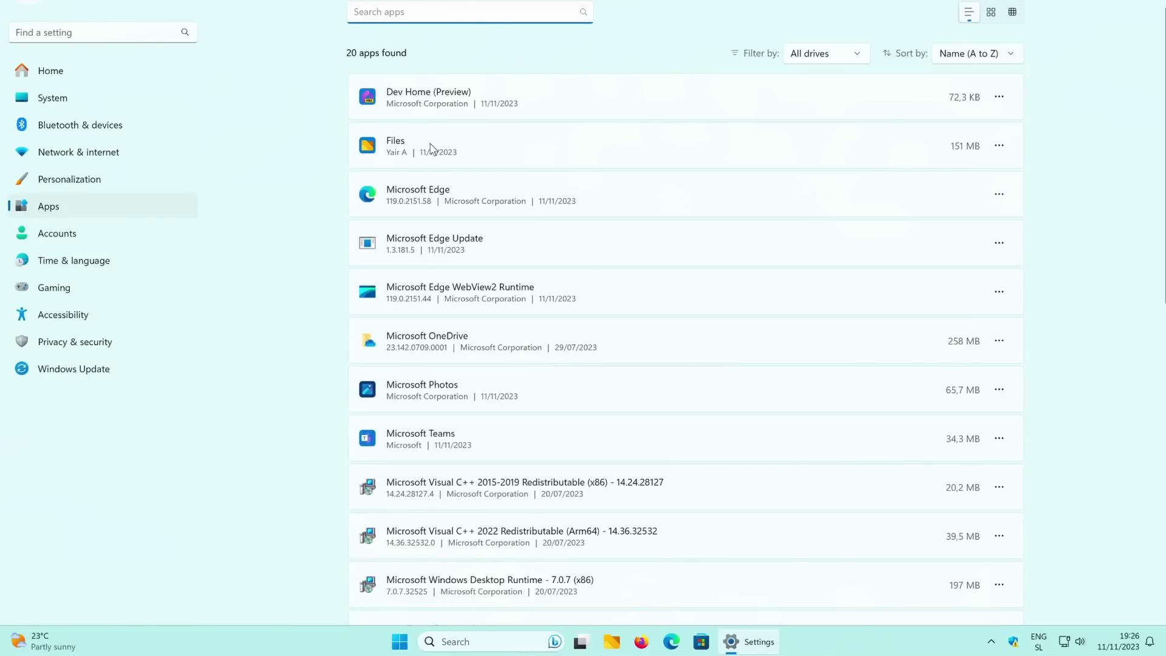
click(1000, 146)
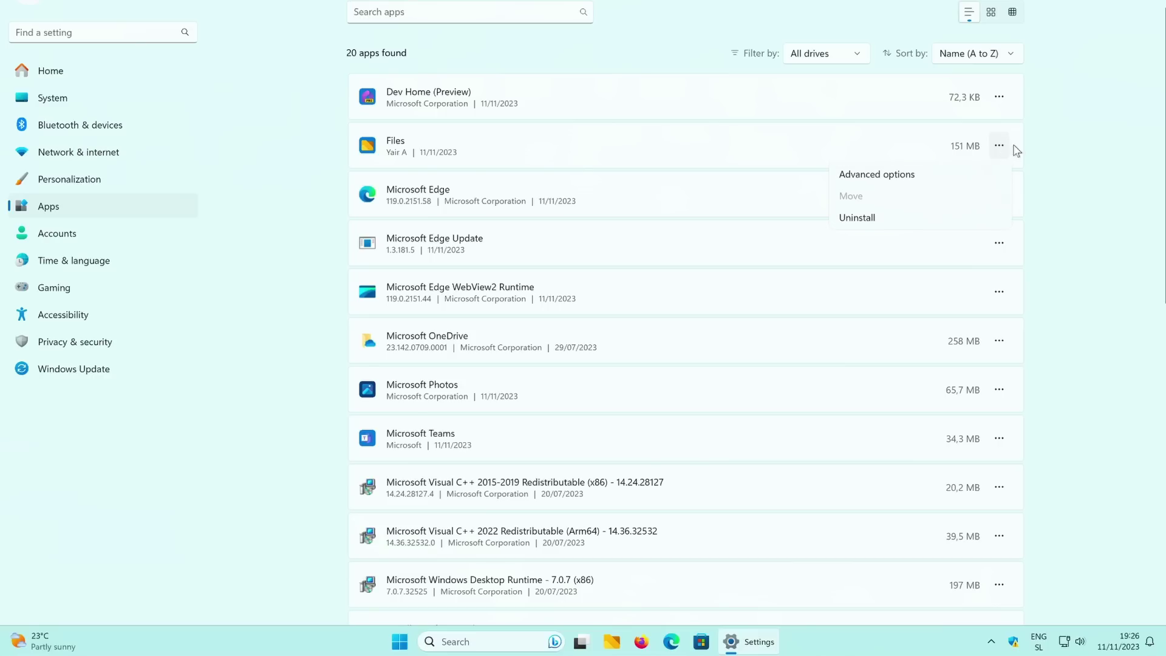
click(890, 219)
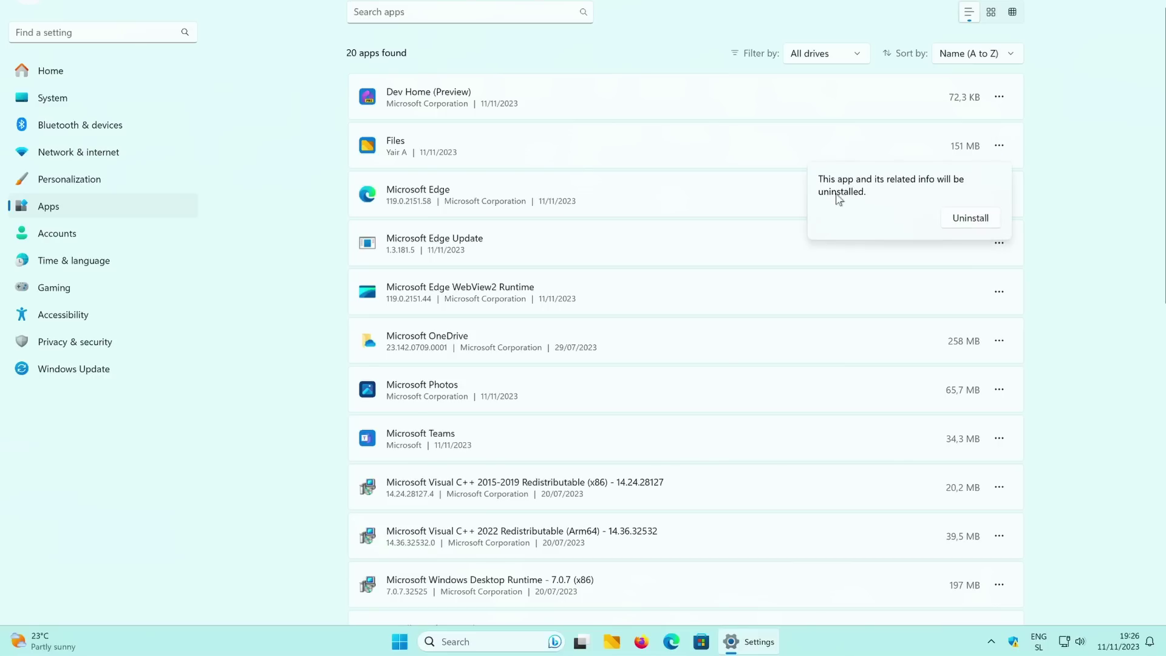
click(971, 218)
key(super)
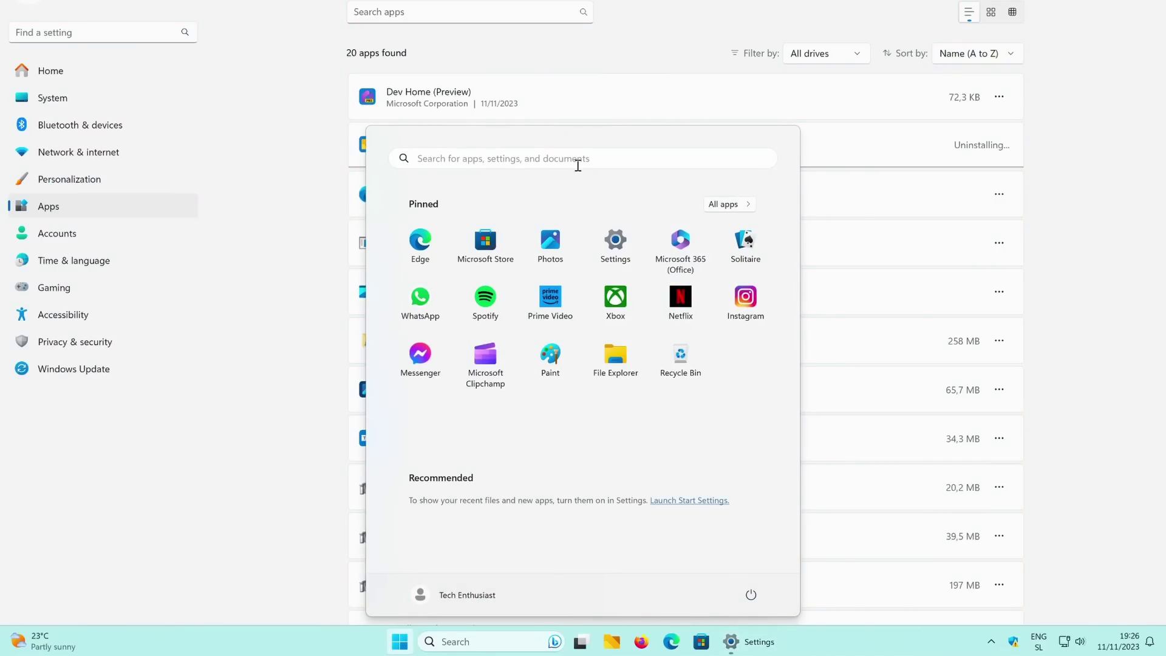
Pin File Explorer to the taskbar from Start and open it on This PC
right_click(618, 360)
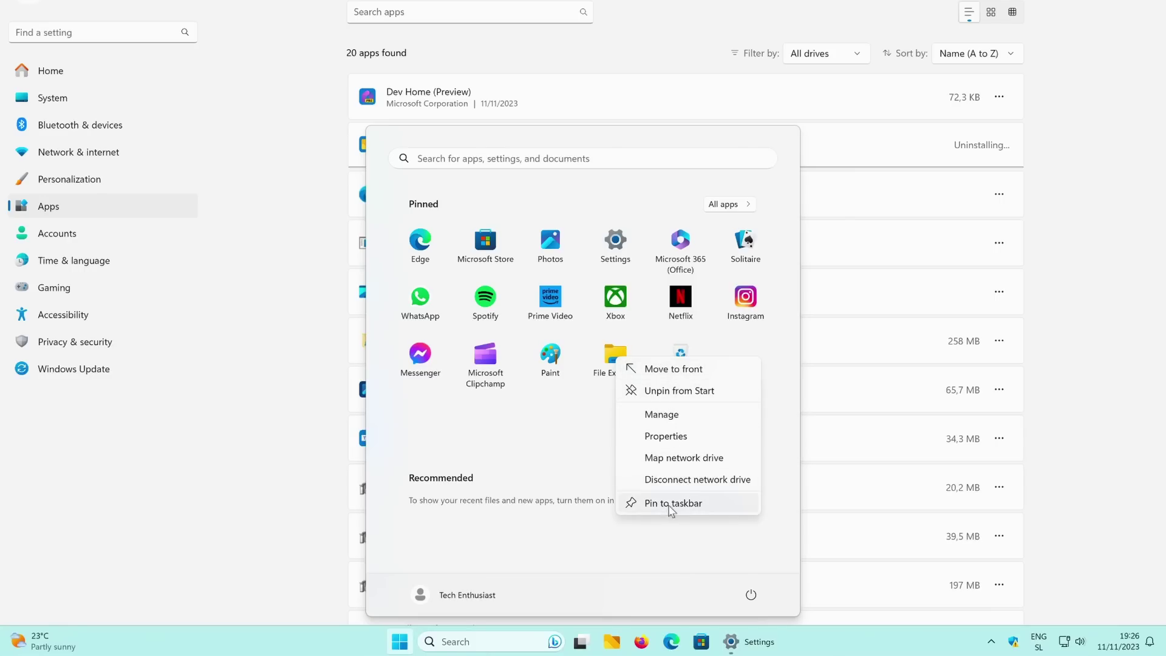
click(696, 504)
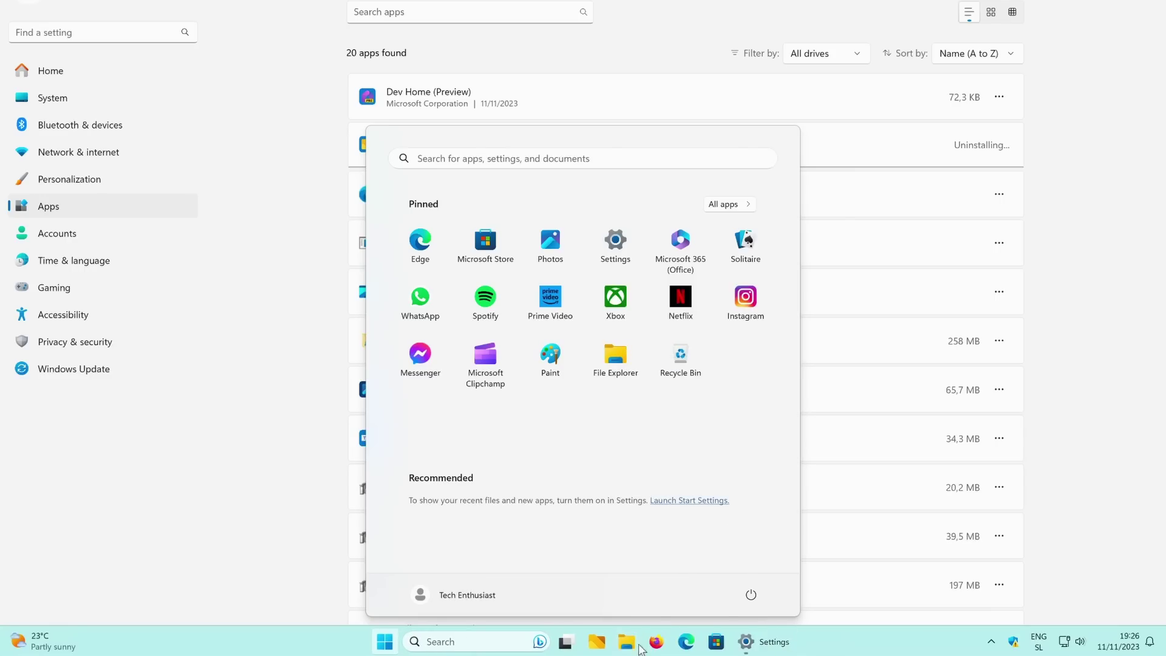
click(627, 643)
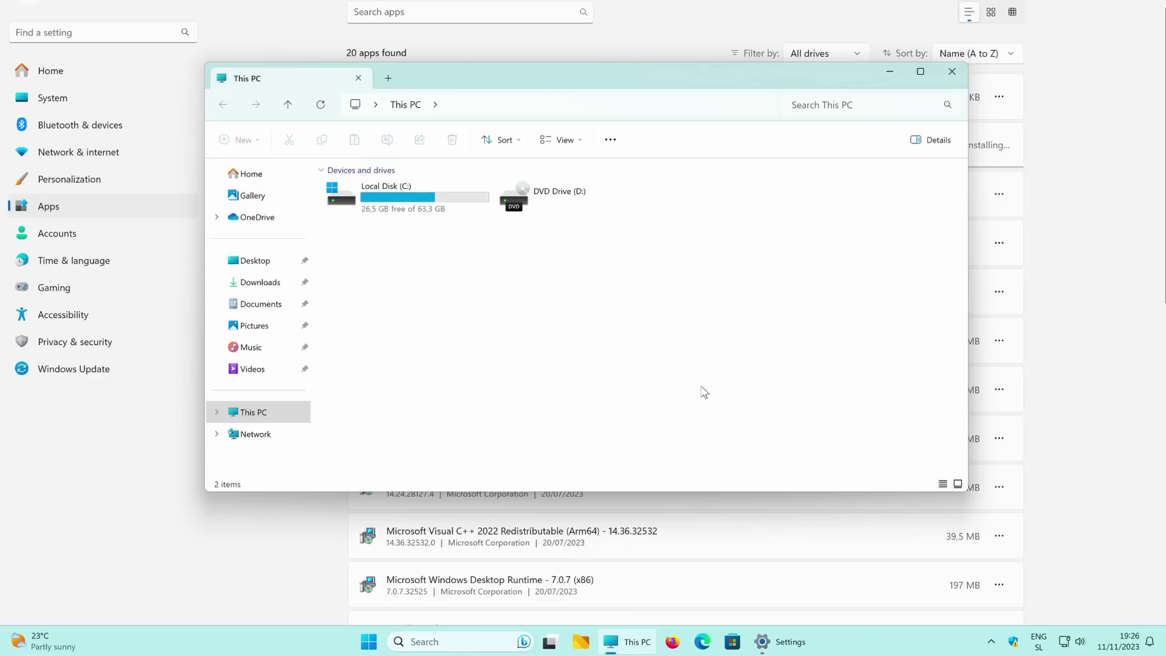